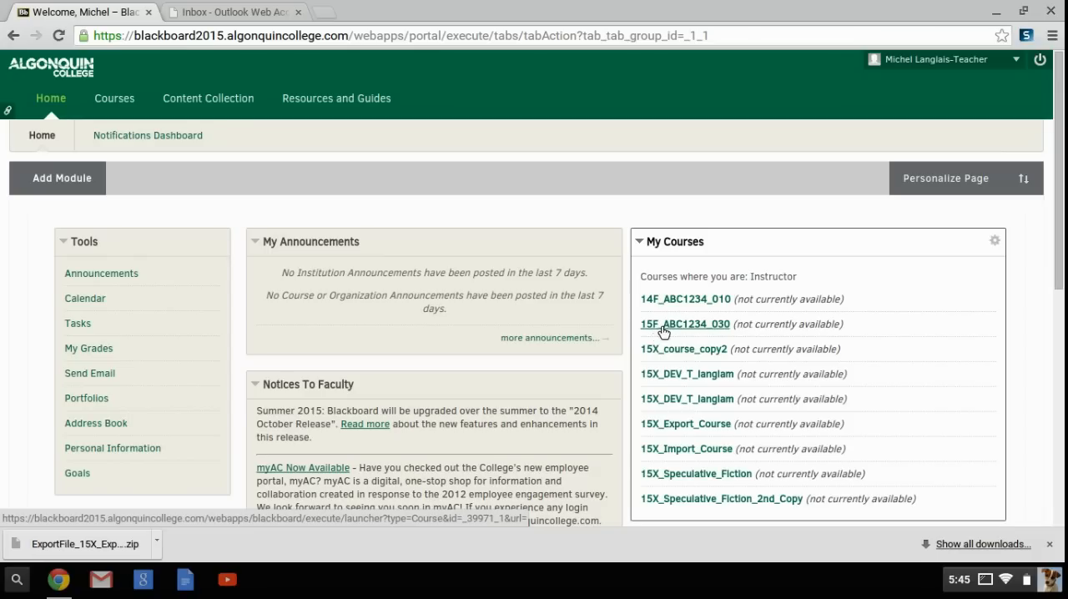
- View the contents of the course 15F_ABC1234_030 and return to the home page
left_click(682, 325)
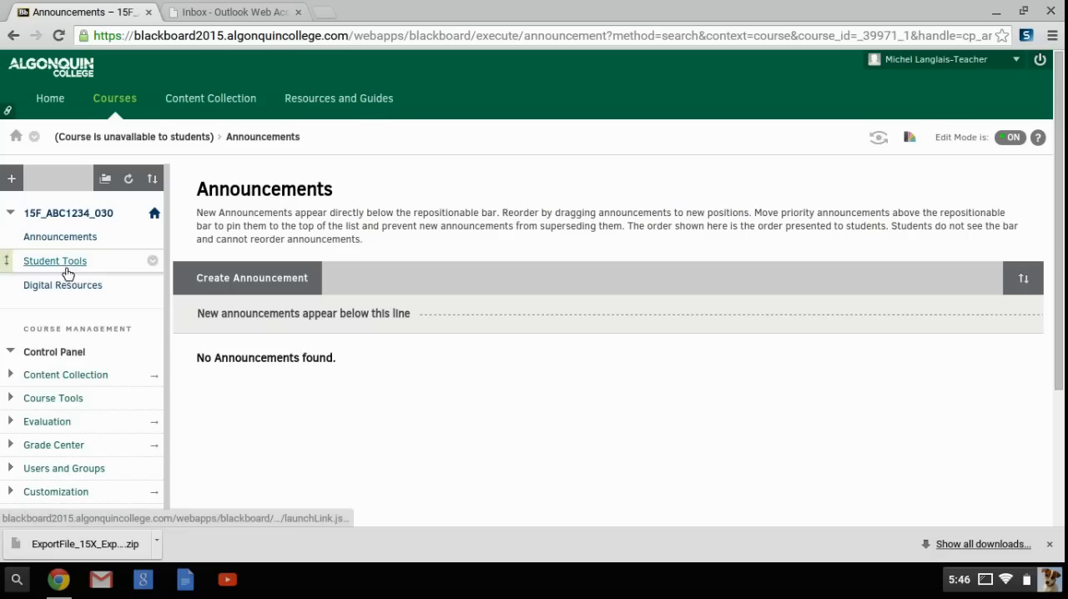
left_click(41, 109)
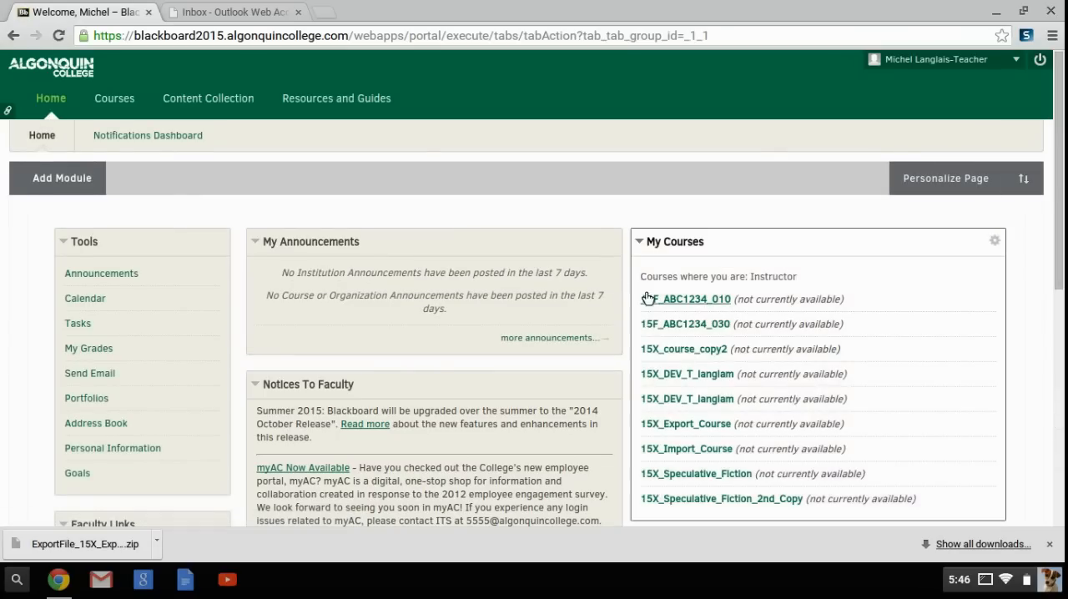
- Look over the Course Documents of the course 14F_ABC1234_010 and open Course Copy for that course
left_click(651, 302)
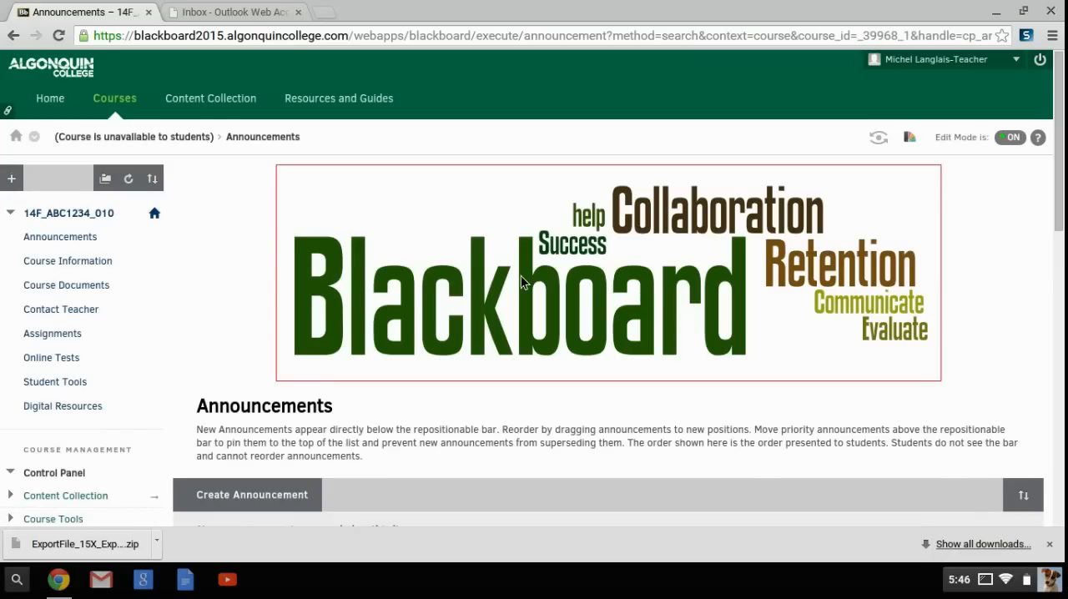
left_click(73, 284)
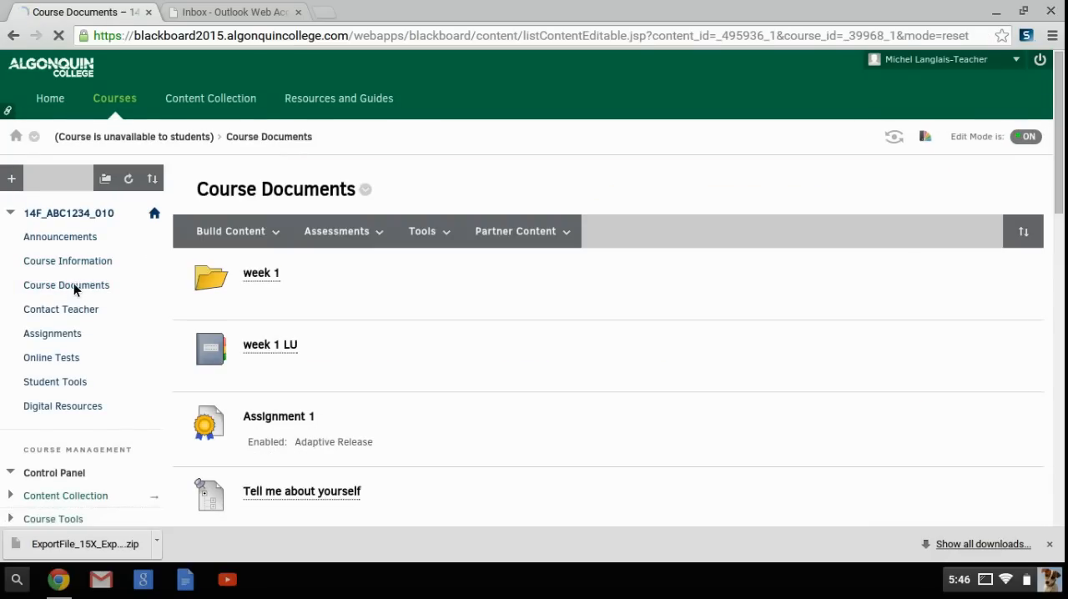
scroll(74, 284, "down", 3)
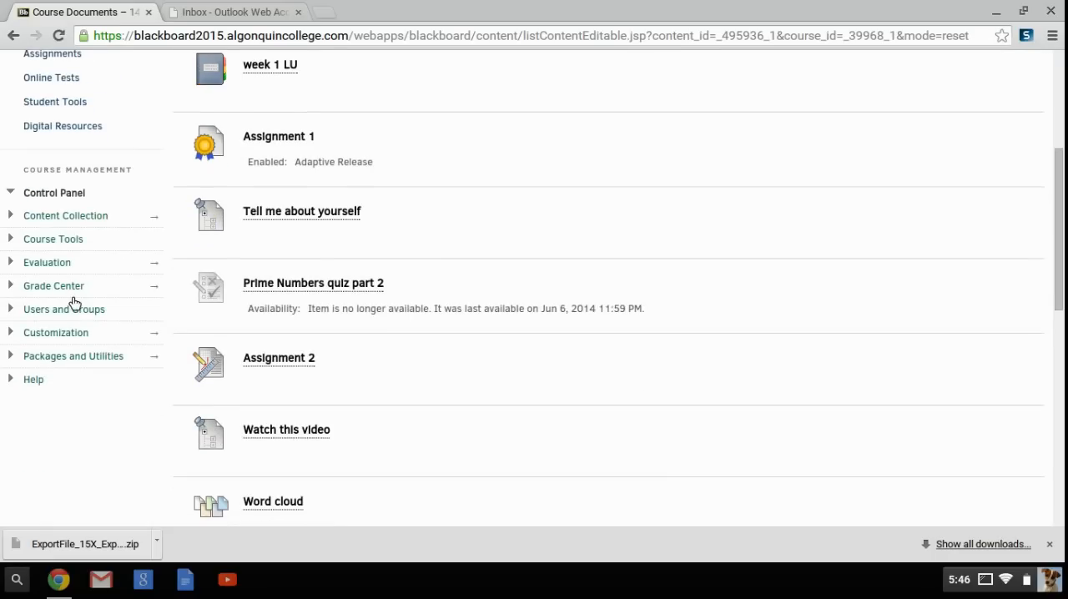
left_click(57, 365)
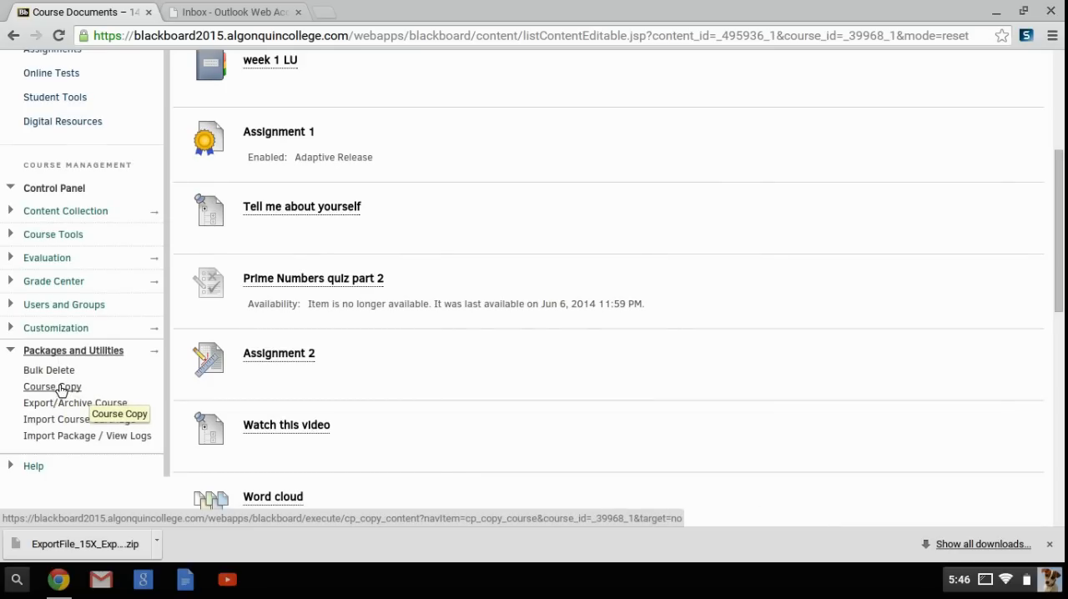
left_click(59, 386)
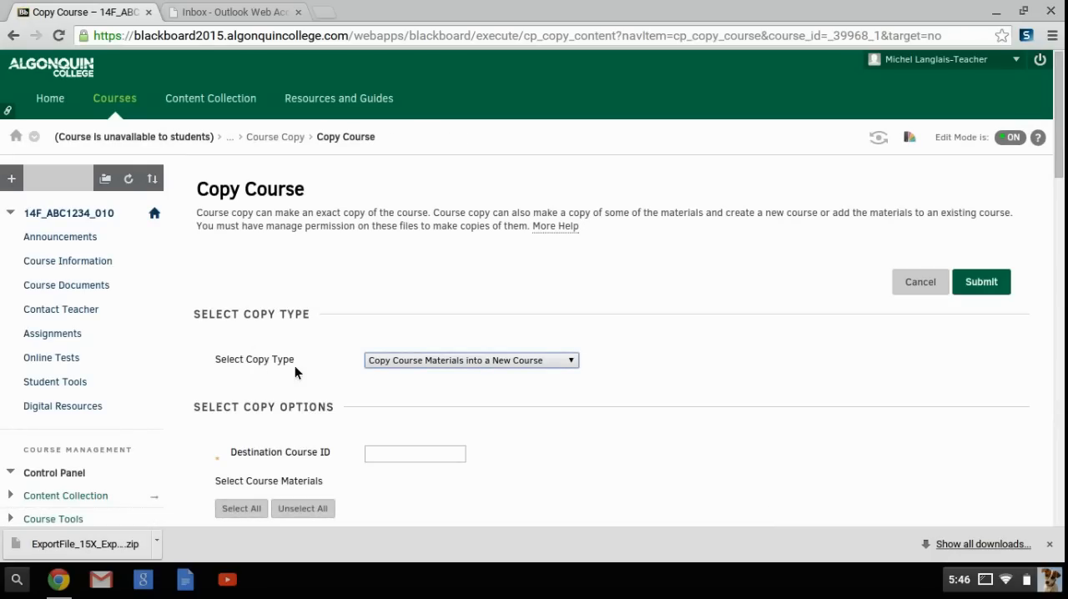
- Set the copy type to Copy Course Materials into an Existing Course, with 15F_ABC1234_030 as the destination course
left_click(410, 361)
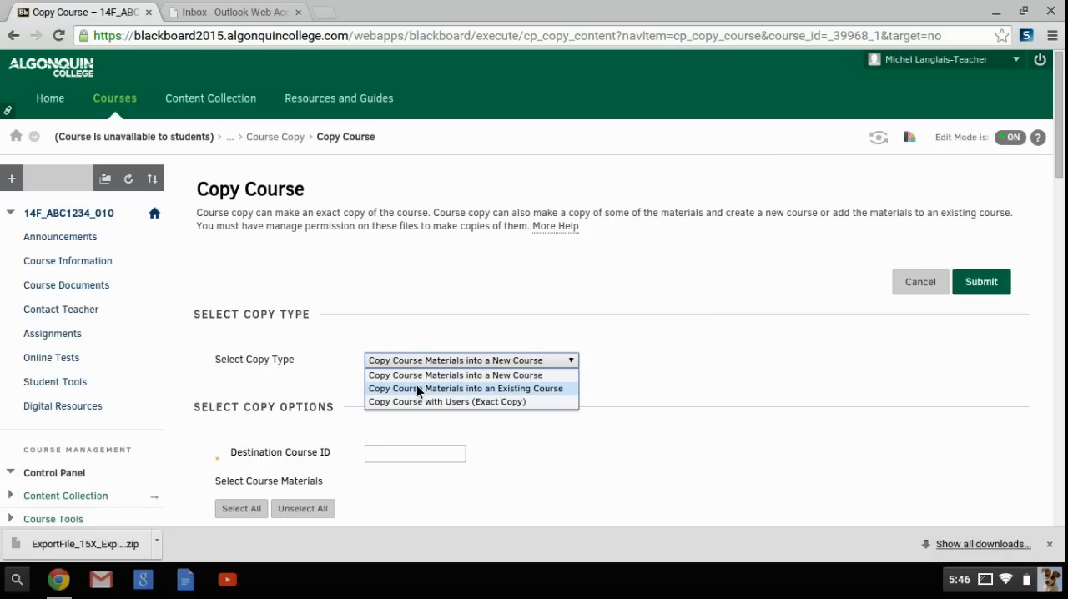
left_click(416, 388)
left_click(492, 453)
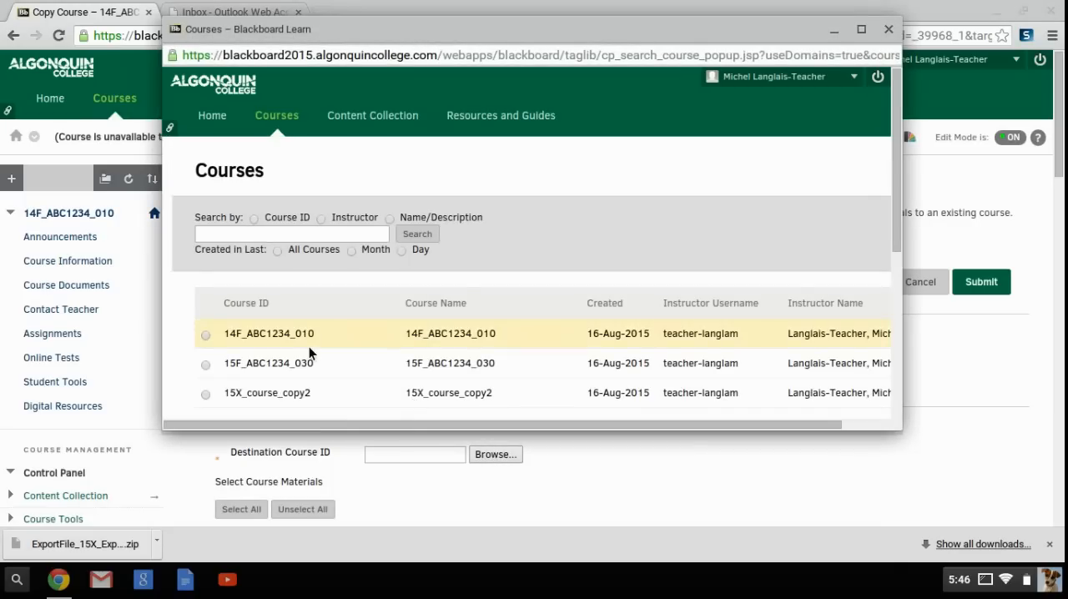
left_click(205, 365)
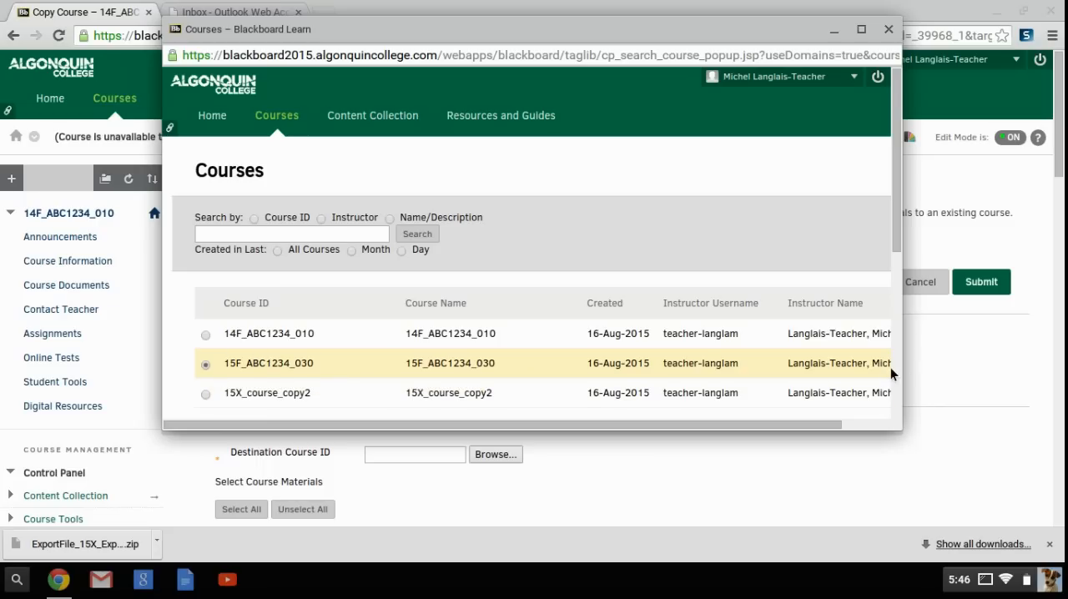
scroll(890, 367, "down", 4)
left_click(863, 363)
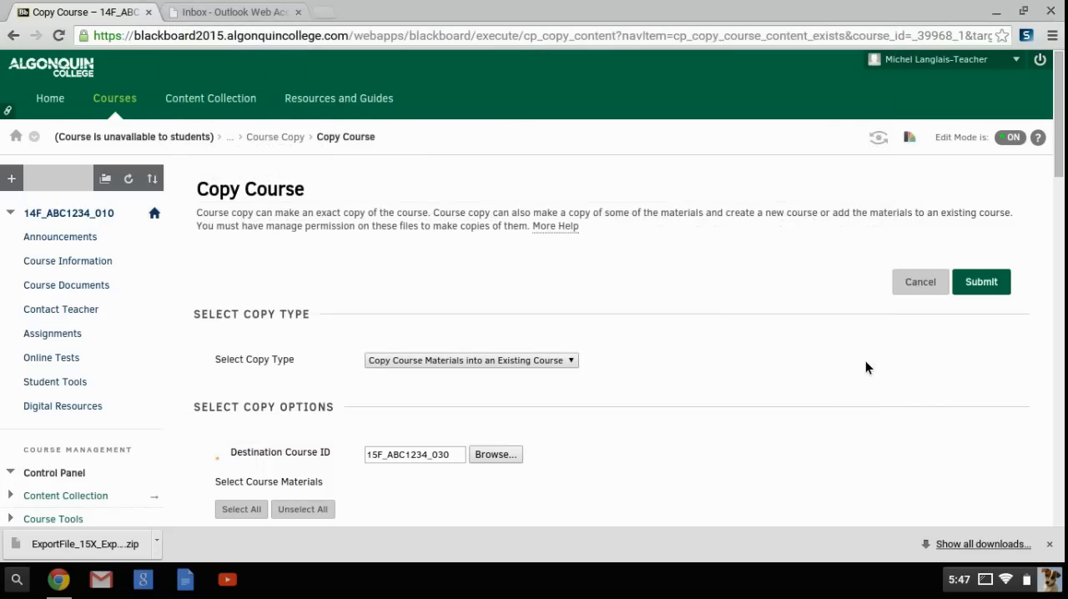
- Select all course materials for the copy and set the Discussion Board to include only the forums, with no starter posts
scroll(847, 379, "down", 3)
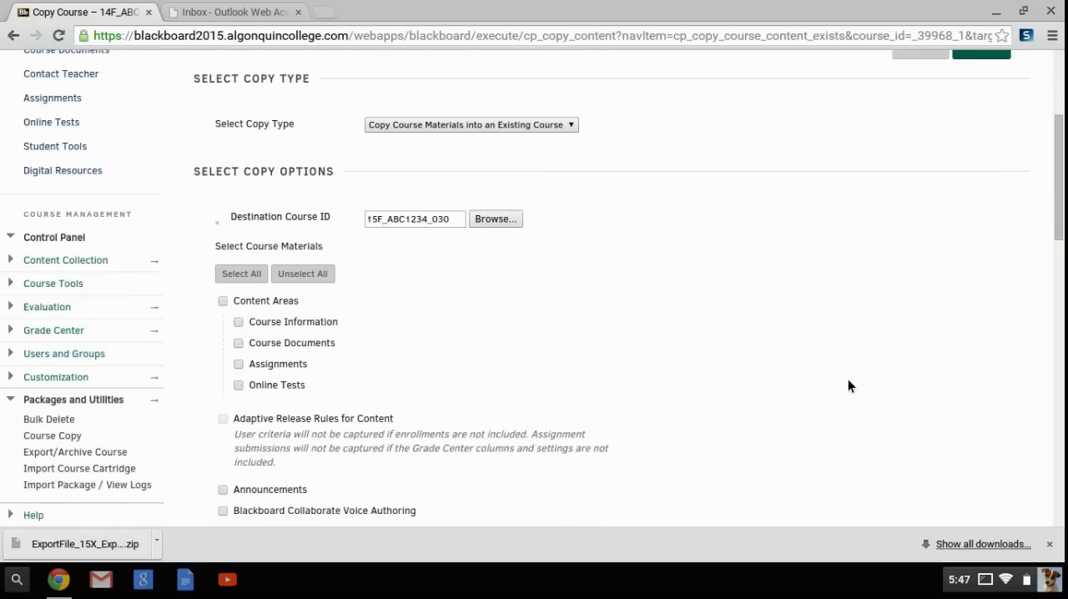
left_click(252, 275)
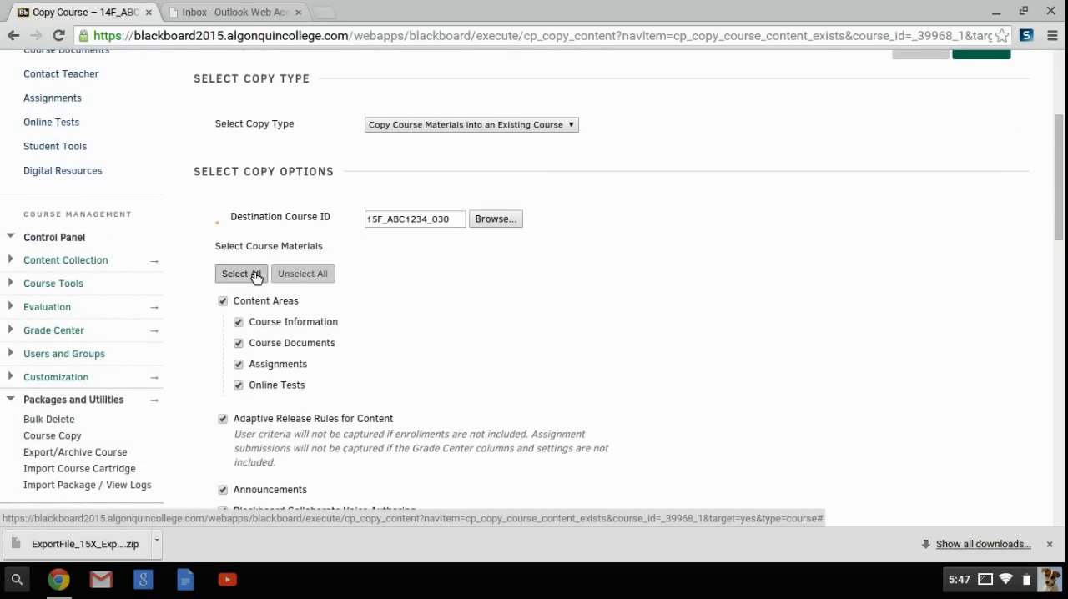
scroll(254, 275, "down", 3)
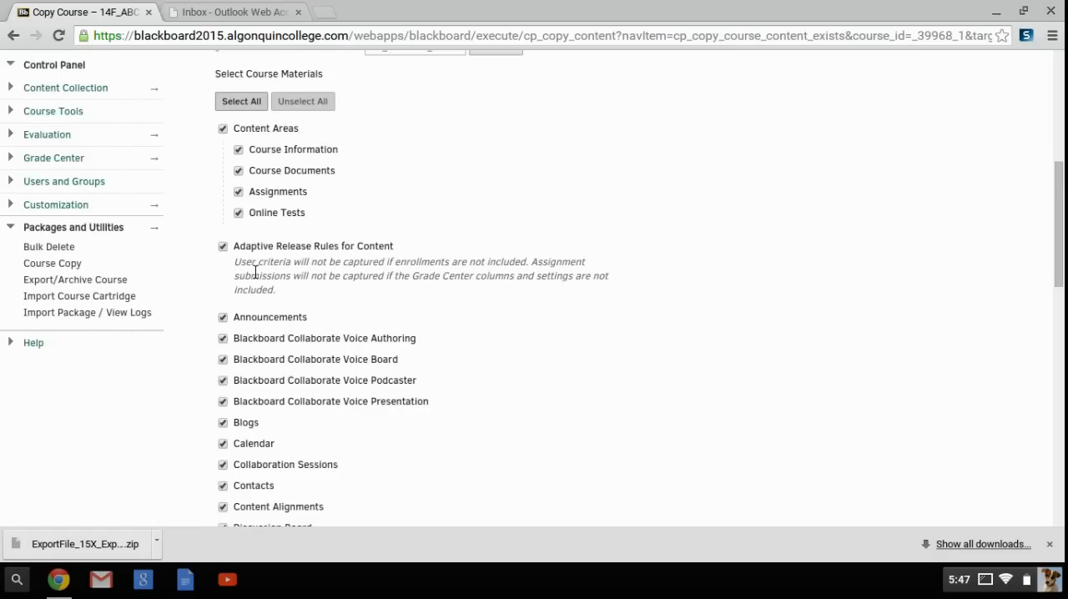
scroll(254, 271, "down", 1)
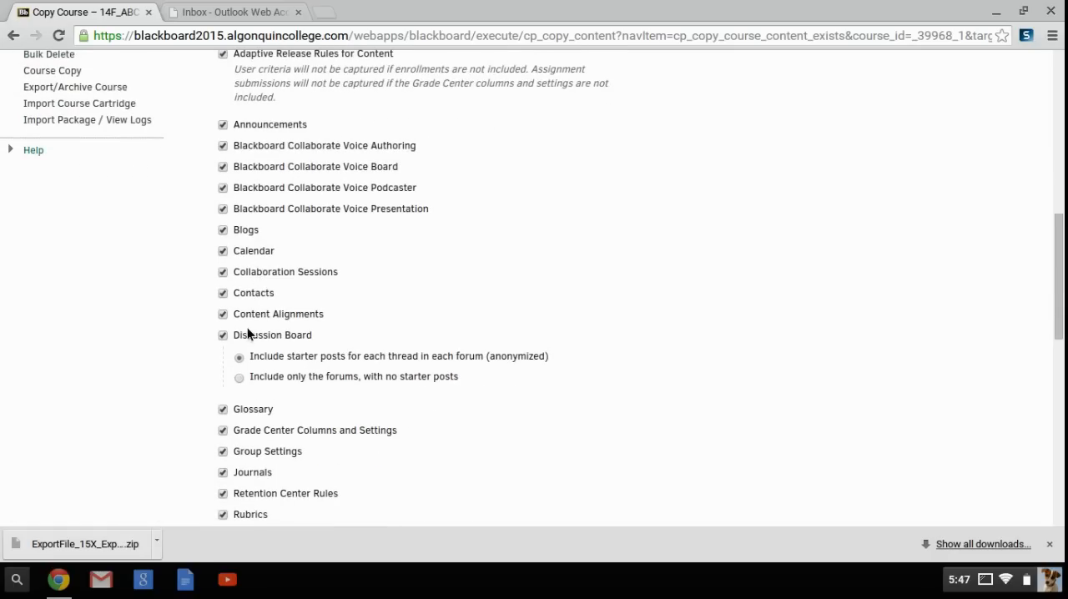
scroll(239, 384, "up", 1)
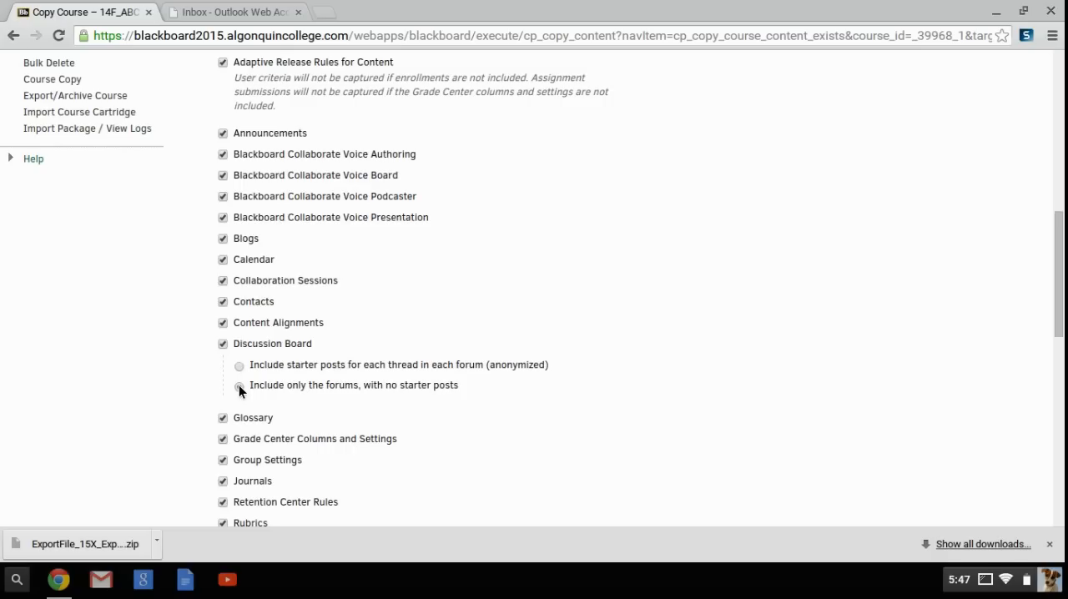
- Review the remaining settings, file attachment and enrollment options, and submit the course copy
scroll(239, 384, "down", 5)
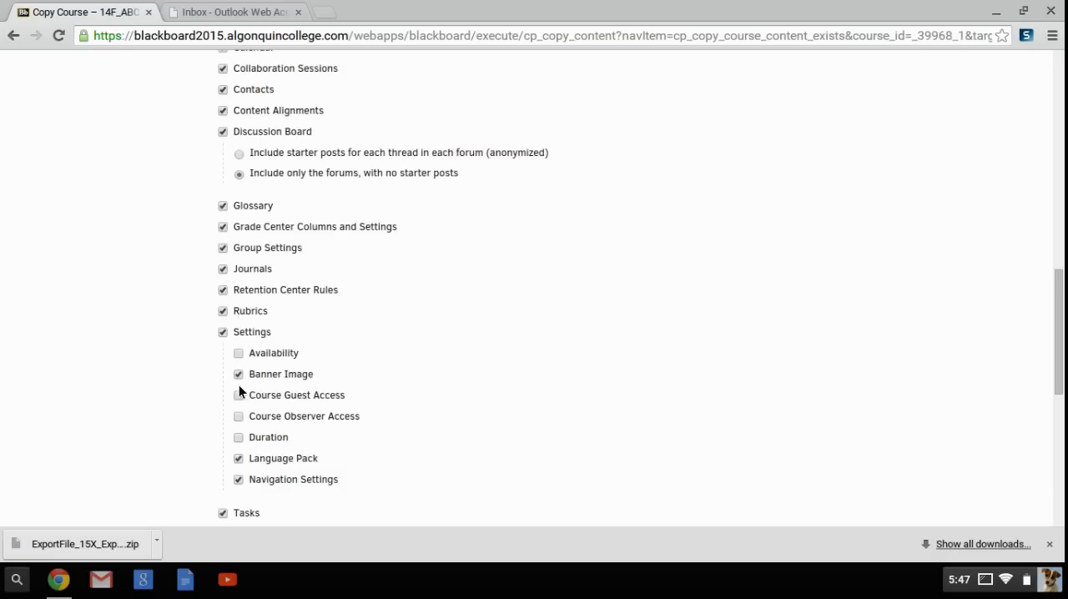
scroll(238, 386, "down", 1)
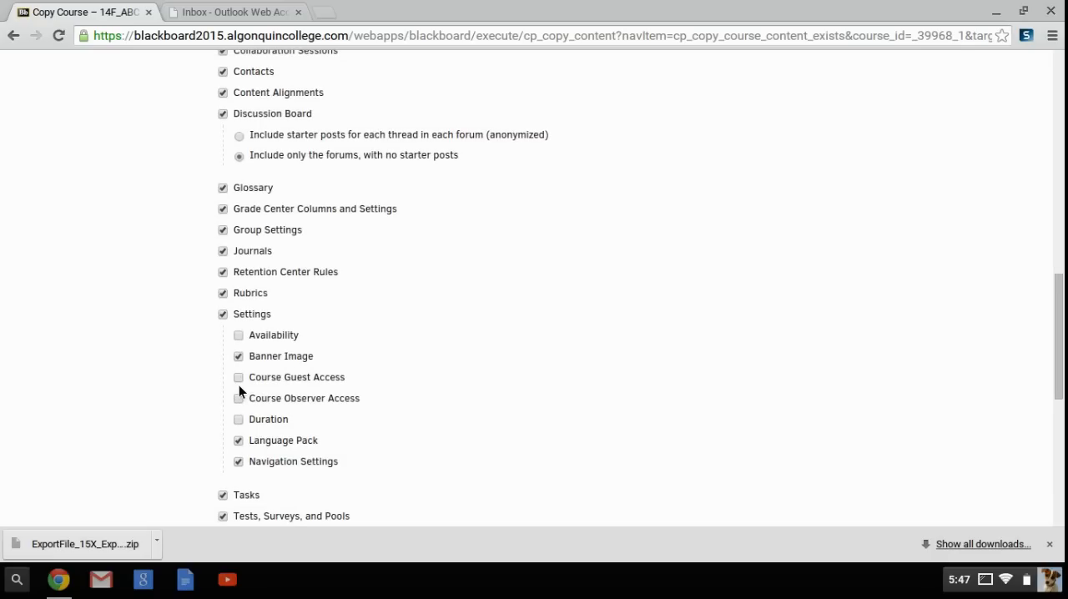
scroll(239, 389, "down", 1)
scroll(238, 388, "down", 3)
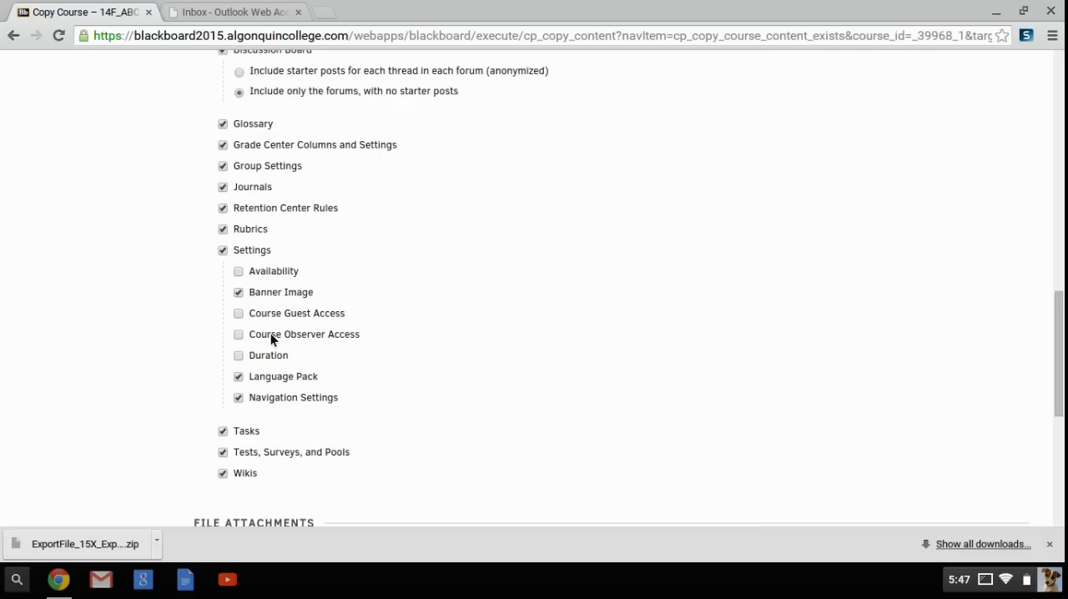
scroll(288, 378, "down", 4)
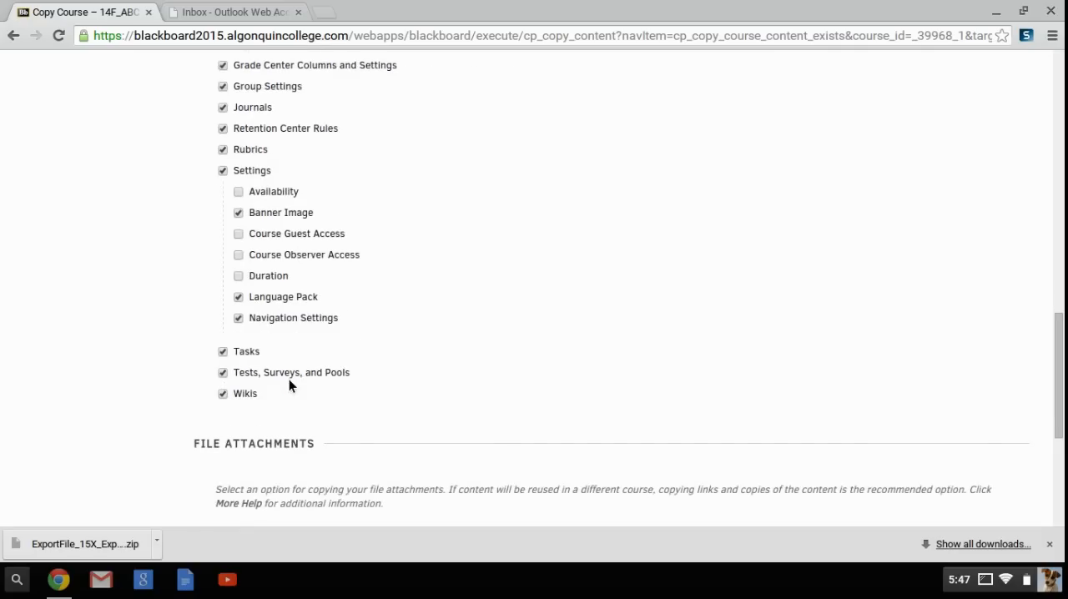
scroll(288, 379, "down", 5)
scroll(289, 379, "down", 2)
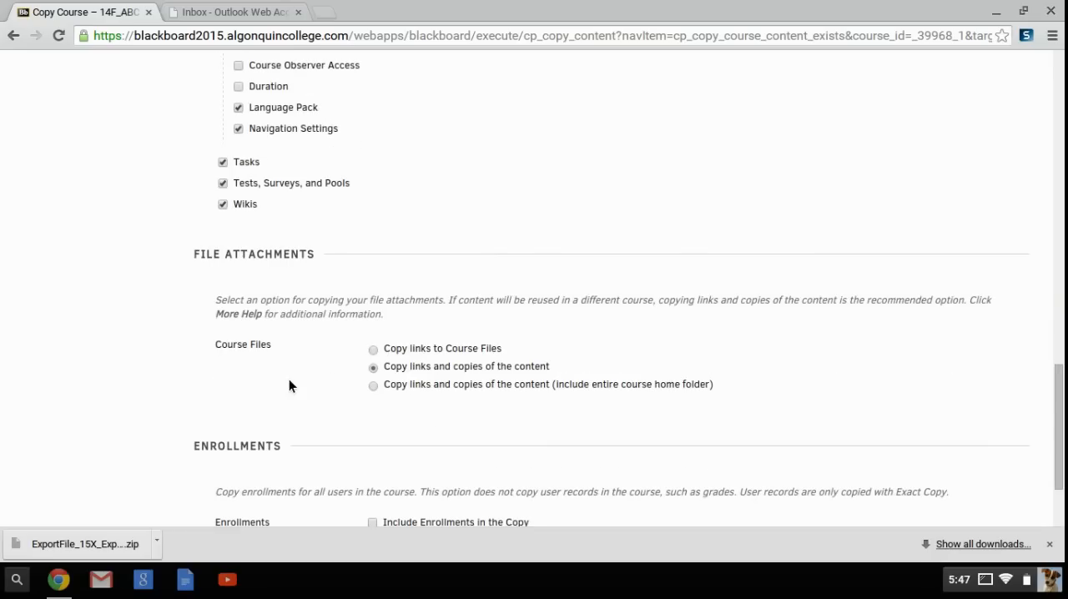
scroll(289, 384, "down", 3)
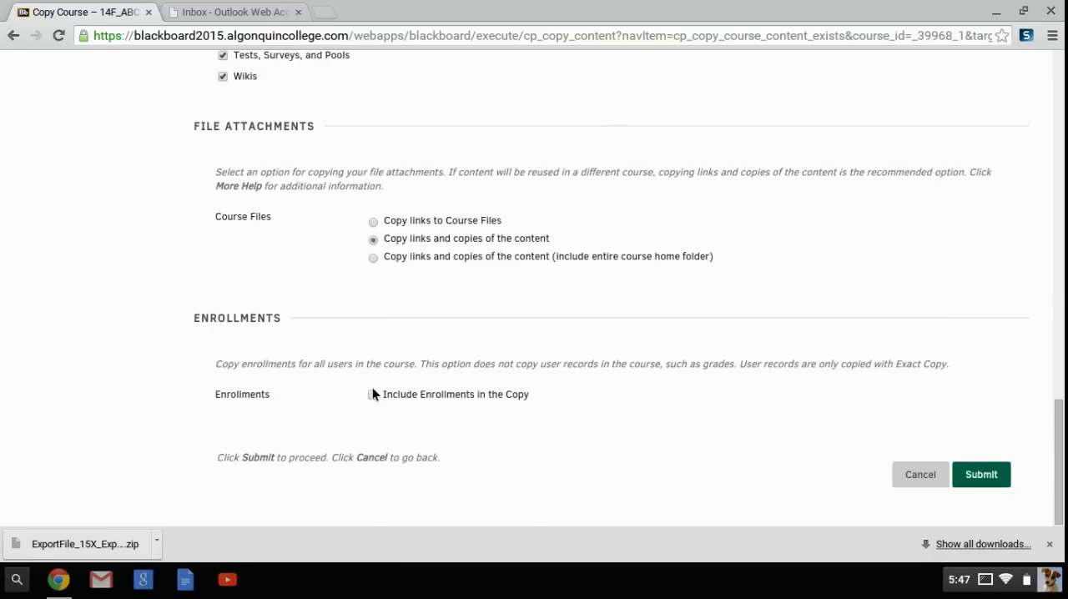
left_click(981, 476)
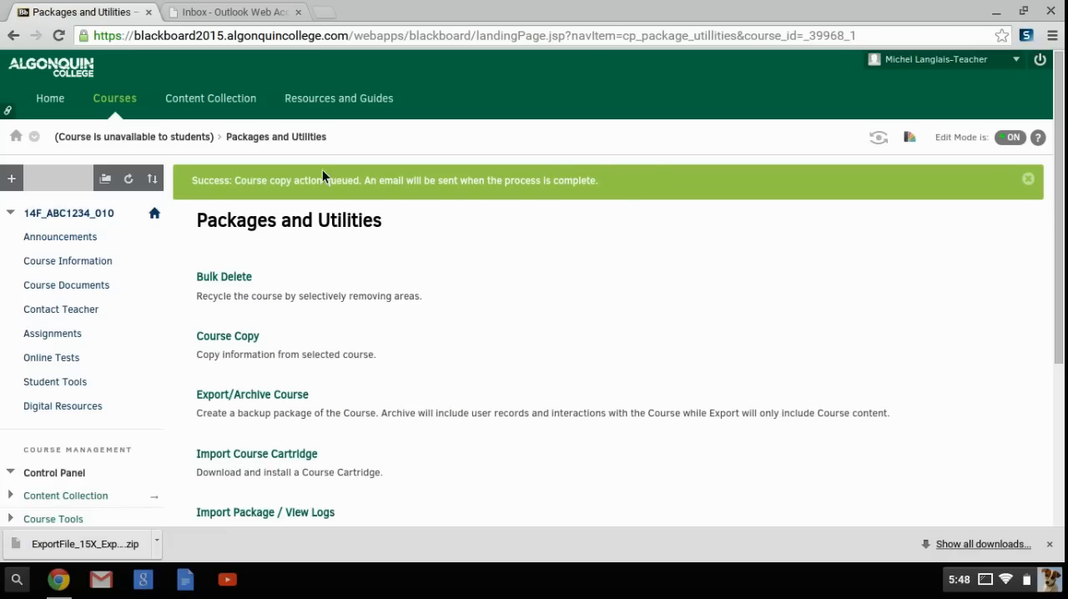
- Return to the home page and open the destination course 15F_ABC1234_030 to check the copy status
left_click(50, 100)
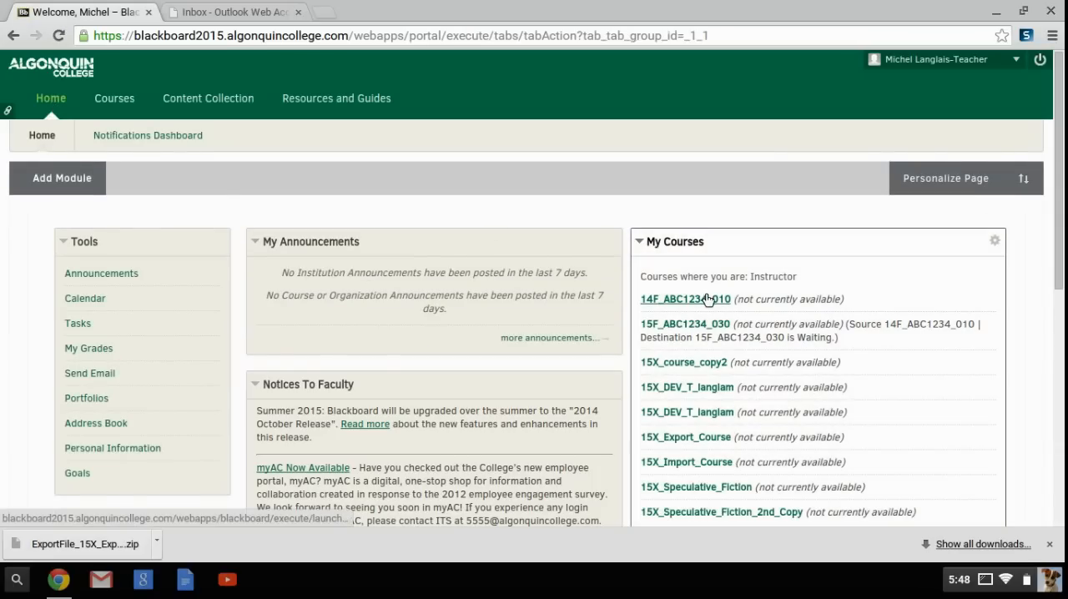
left_click(705, 325)
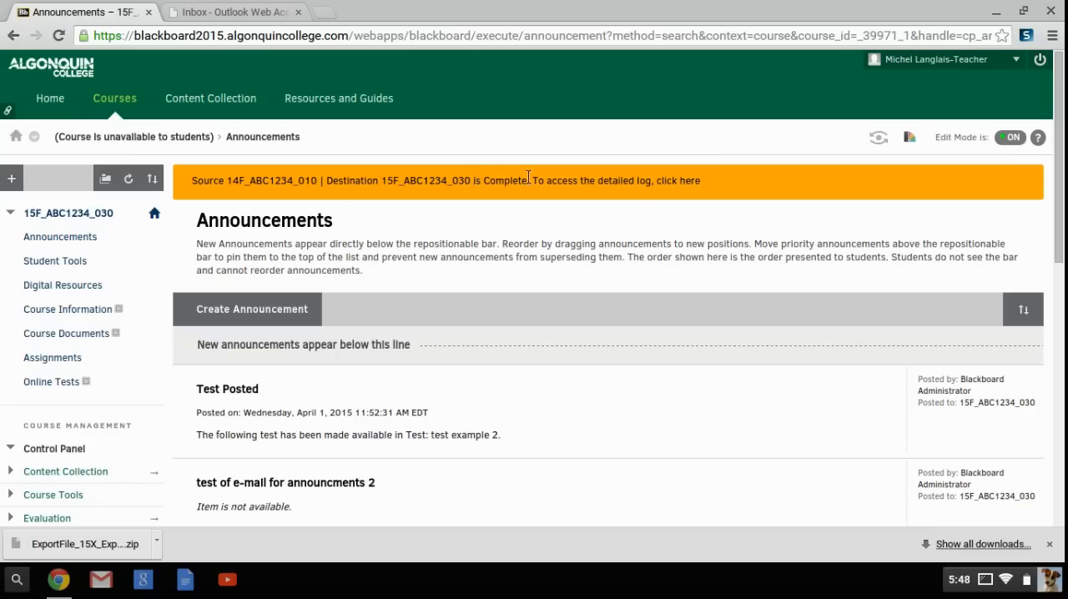
left_click_drag(528, 178, 477, 181)
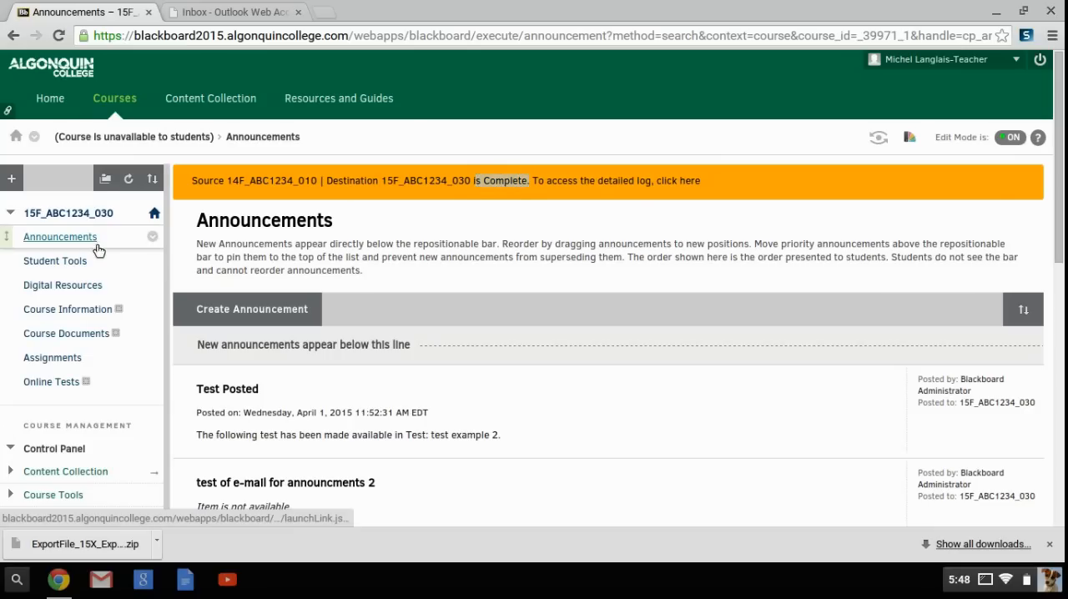
- Refresh the destination course and check the copied content in Course Information and Course Documents
left_click(125, 178)
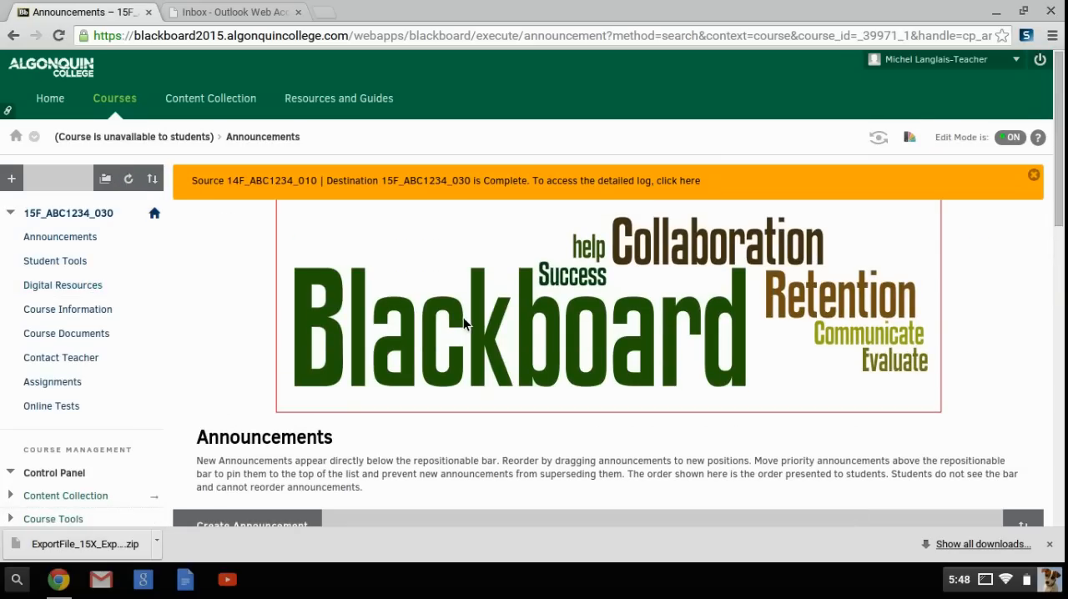
left_click(60, 315)
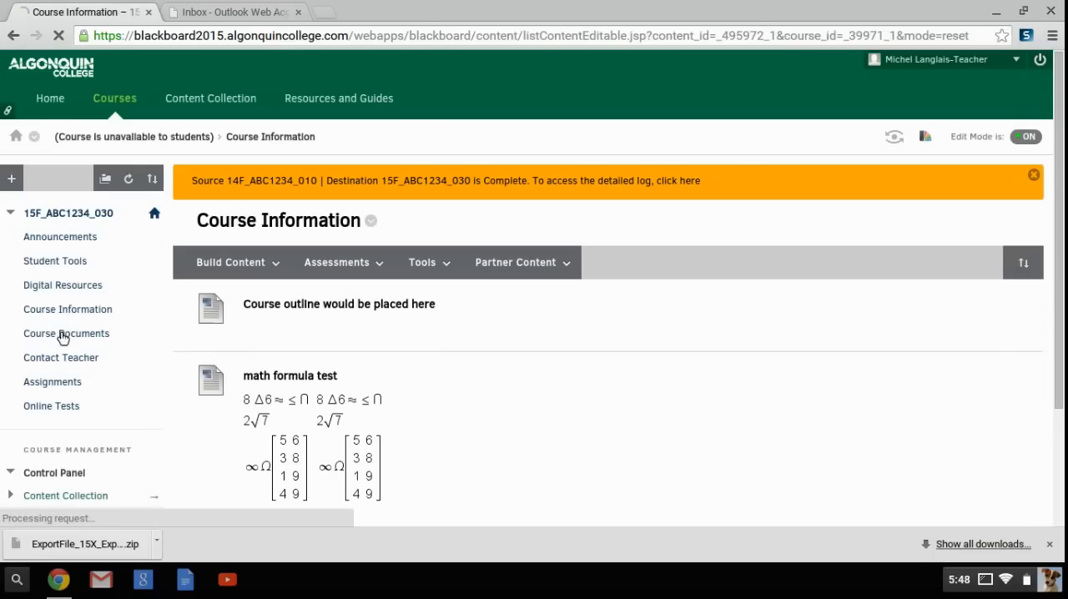
left_click(66, 341)
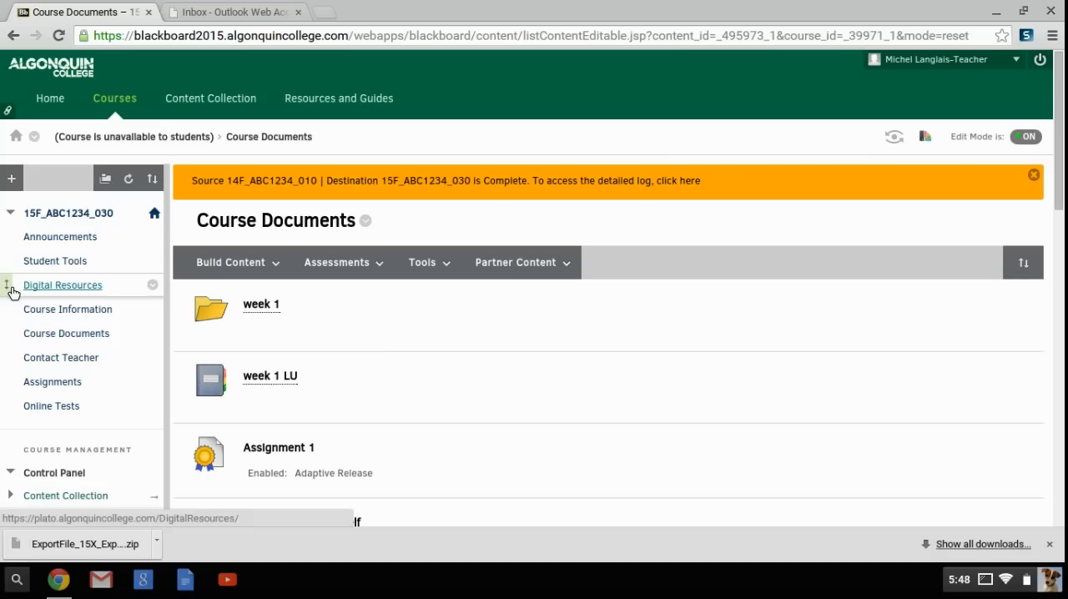
- Reorder the course menu so that Digital Resources and Student Tools come last, with Student Tools at the end
left_click_drag(9, 285, 20, 425)
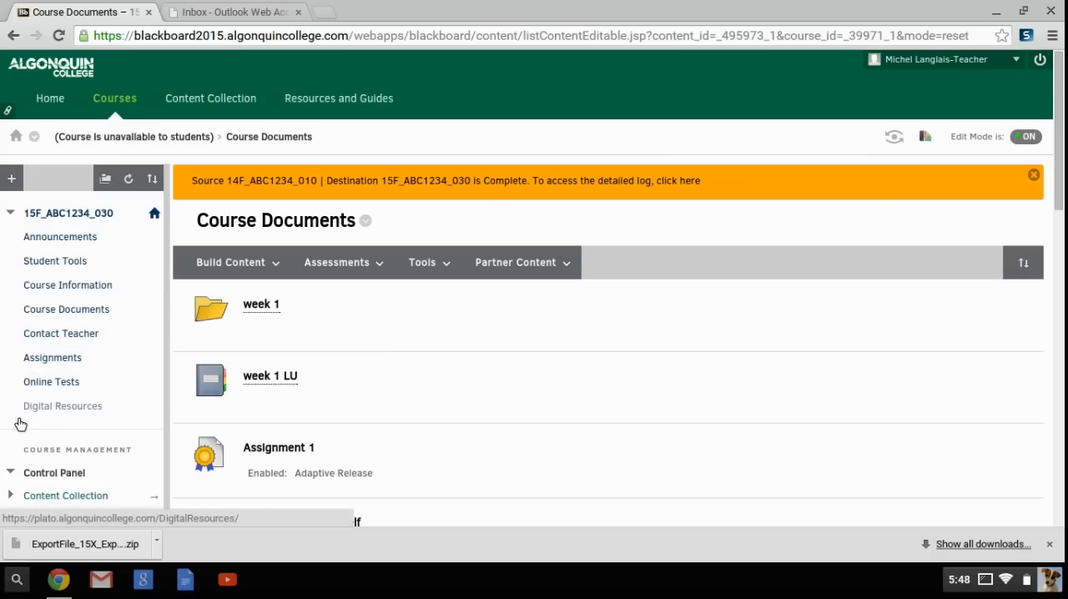
left_click_drag(11, 262, 28, 422)
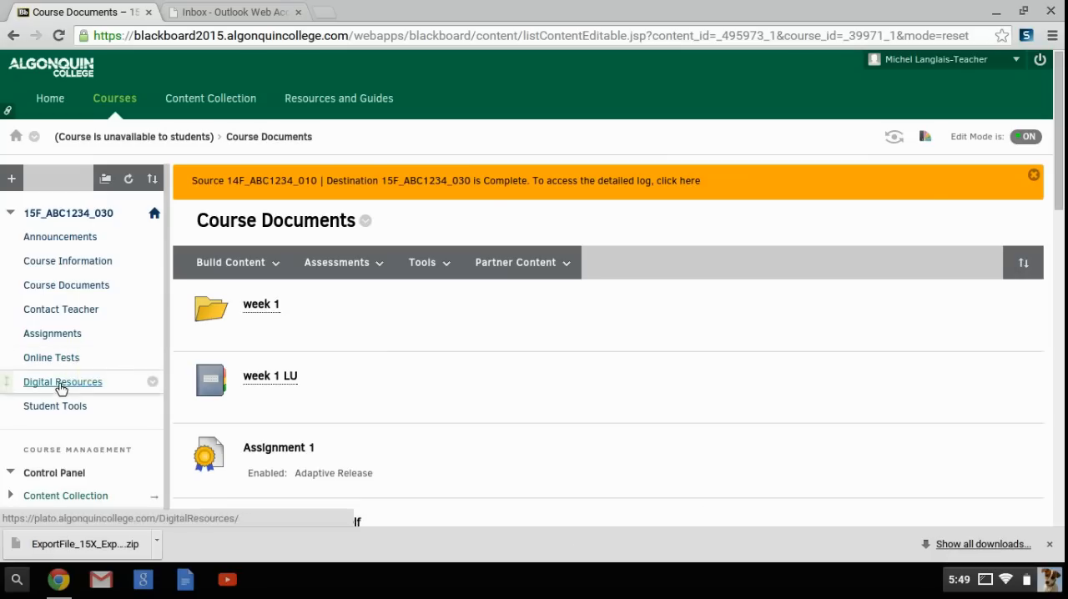
- Return to the course's Announcements entry page and open the Full Grade Center
left_click(16, 137)
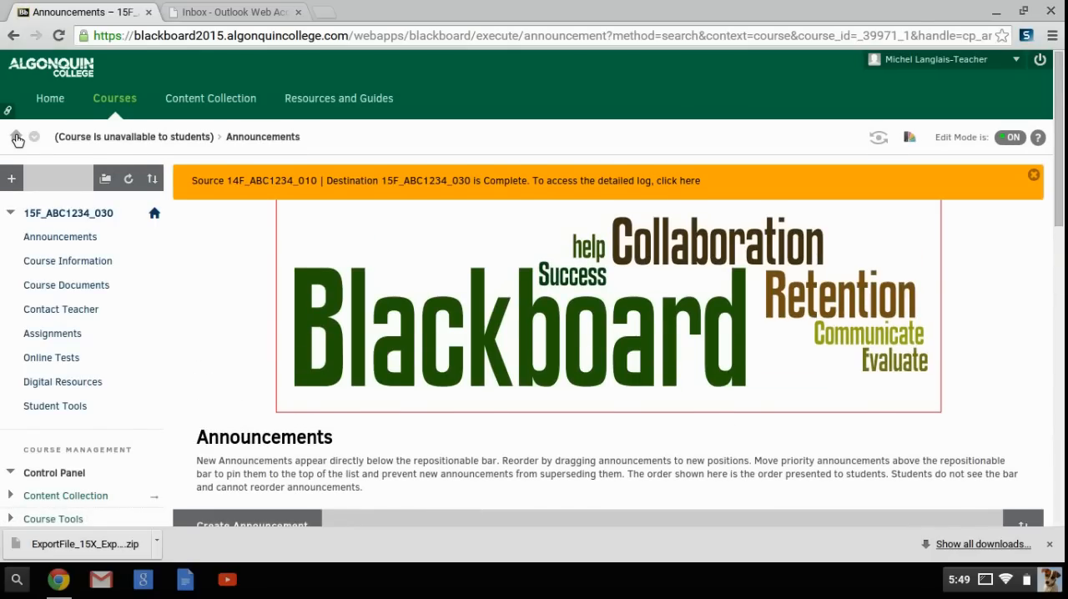
scroll(18, 139, "down", 2)
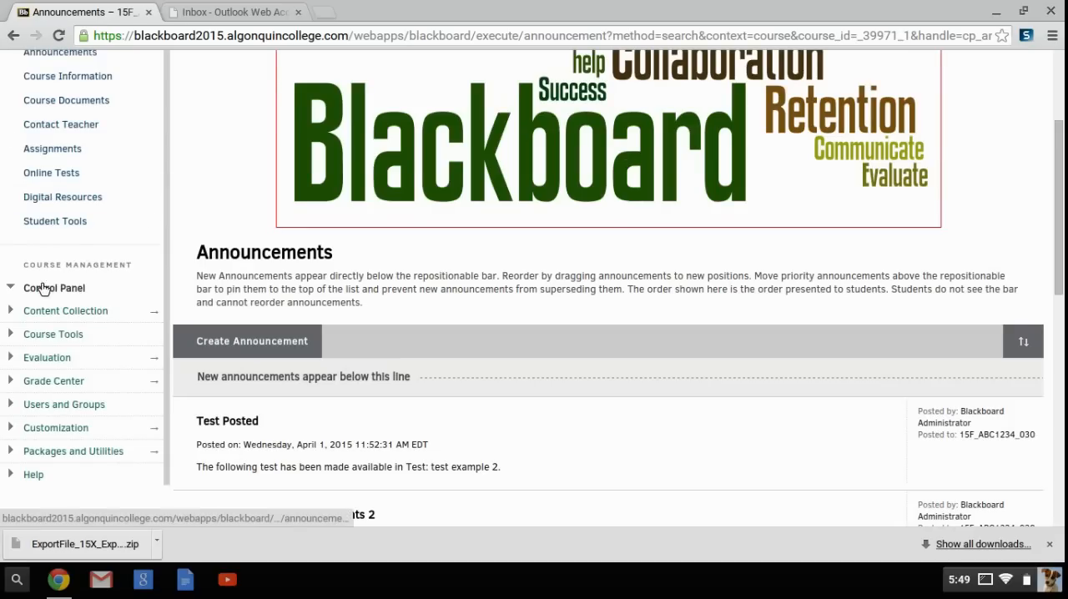
left_click(69, 385)
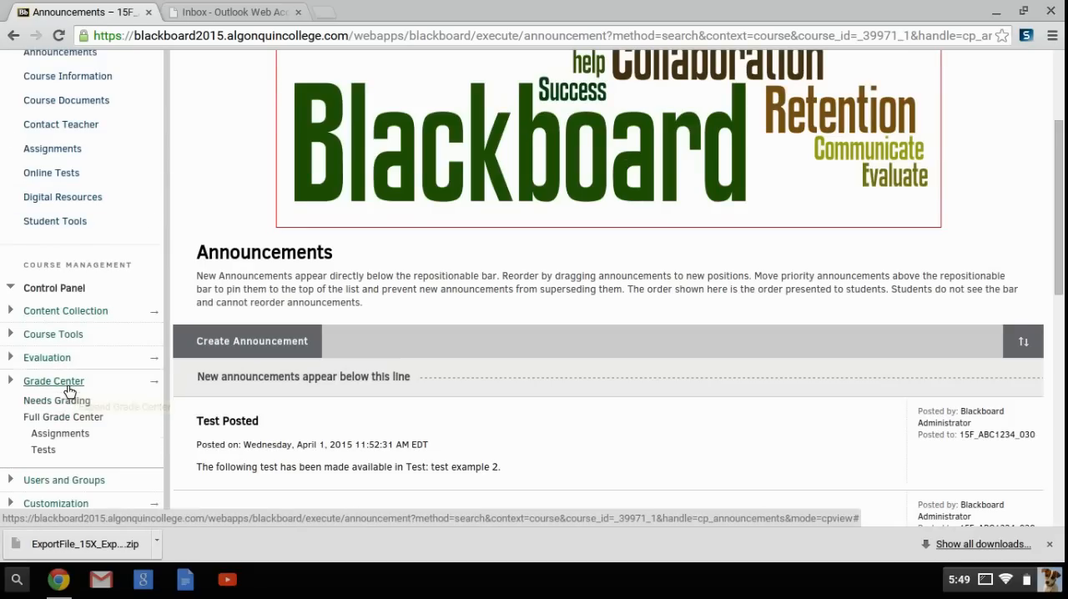
left_click(73, 416)
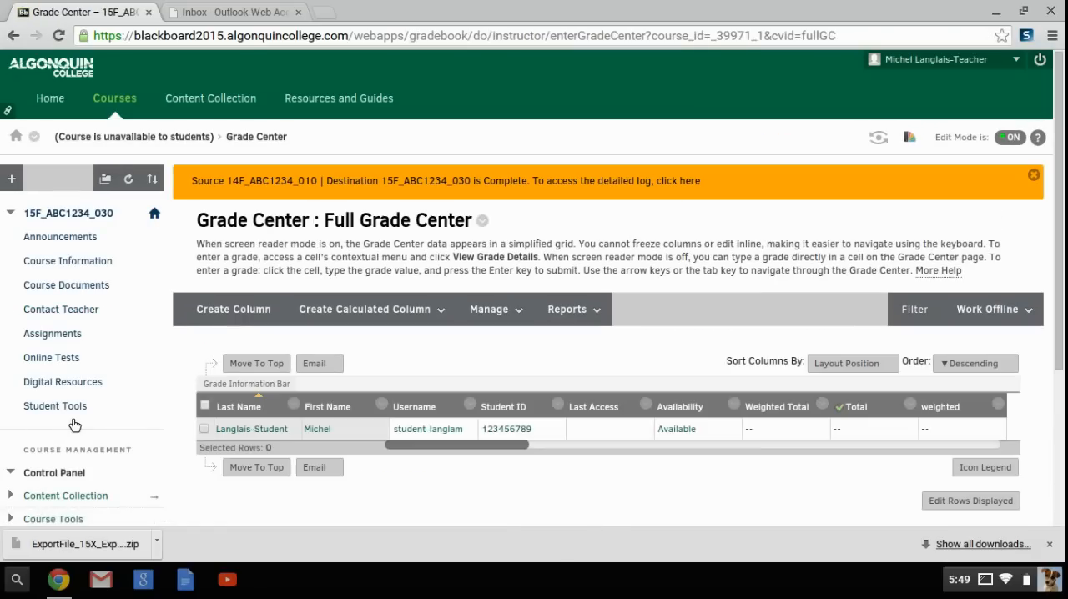
- Look through the copied Grade Center columns and delete the Weighted Total column
scroll(74, 425, "down", 1)
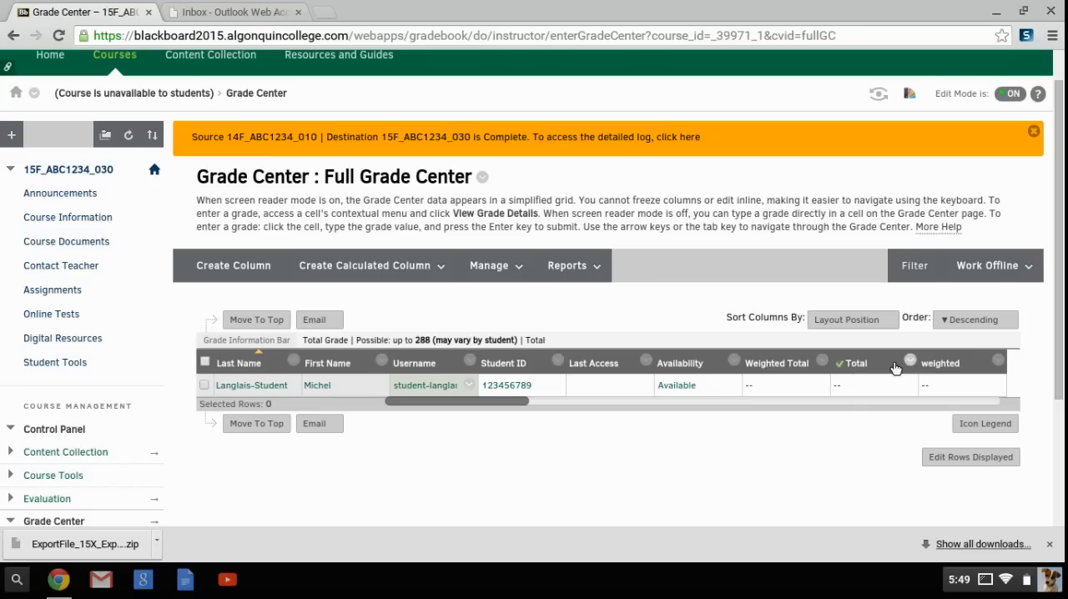
left_click(933, 401)
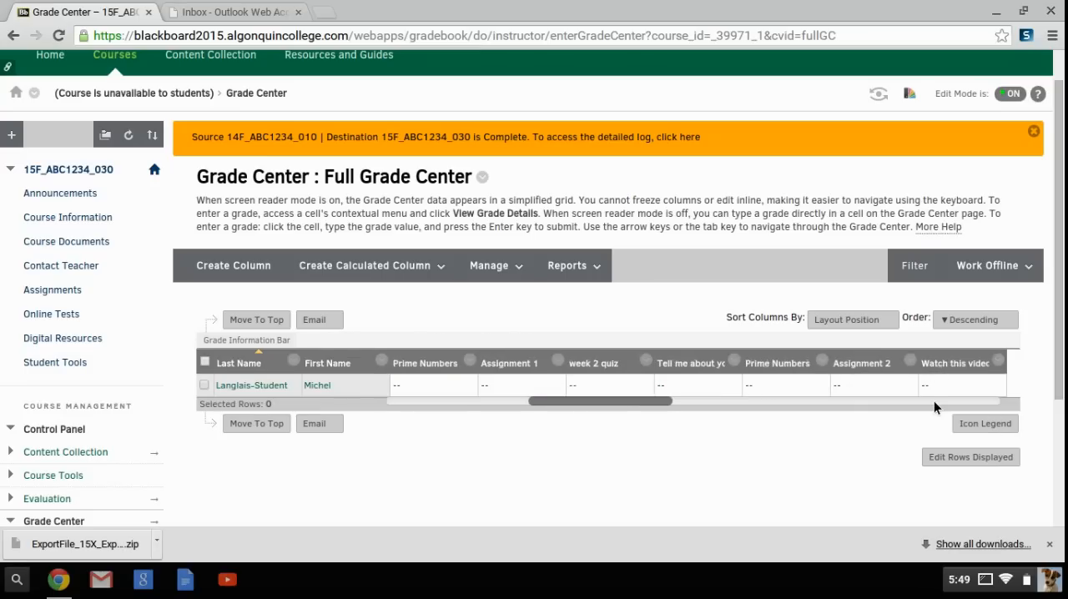
left_click(451, 398)
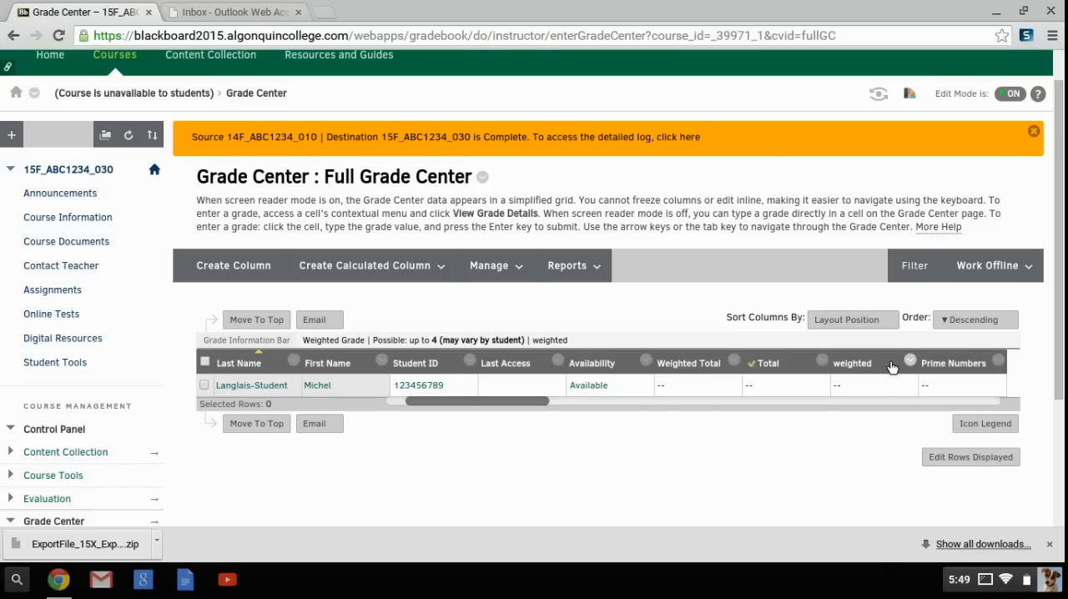
left_click(733, 365)
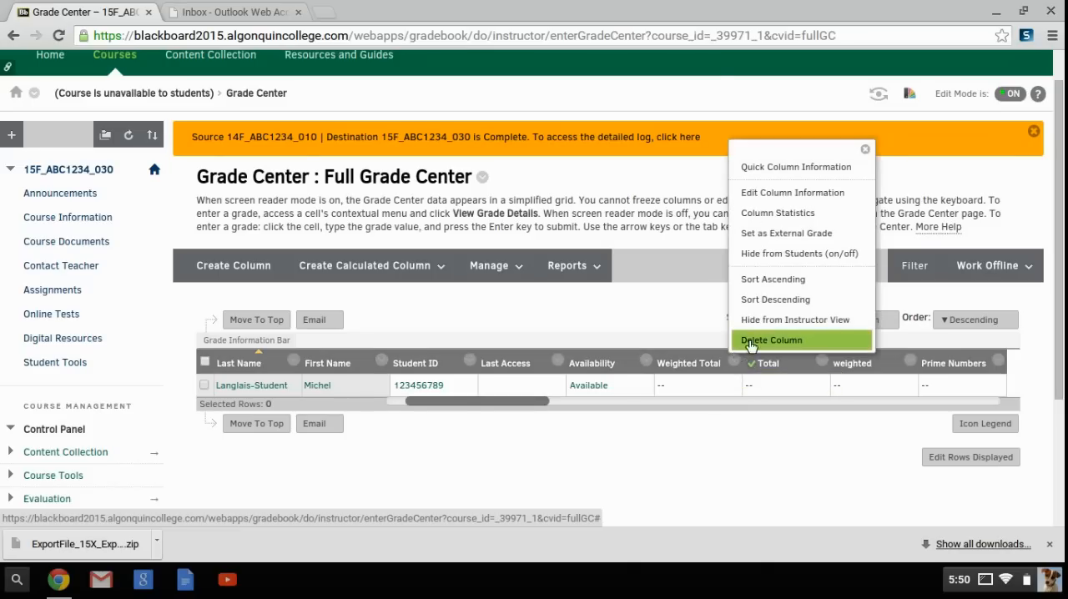
left_click(751, 340)
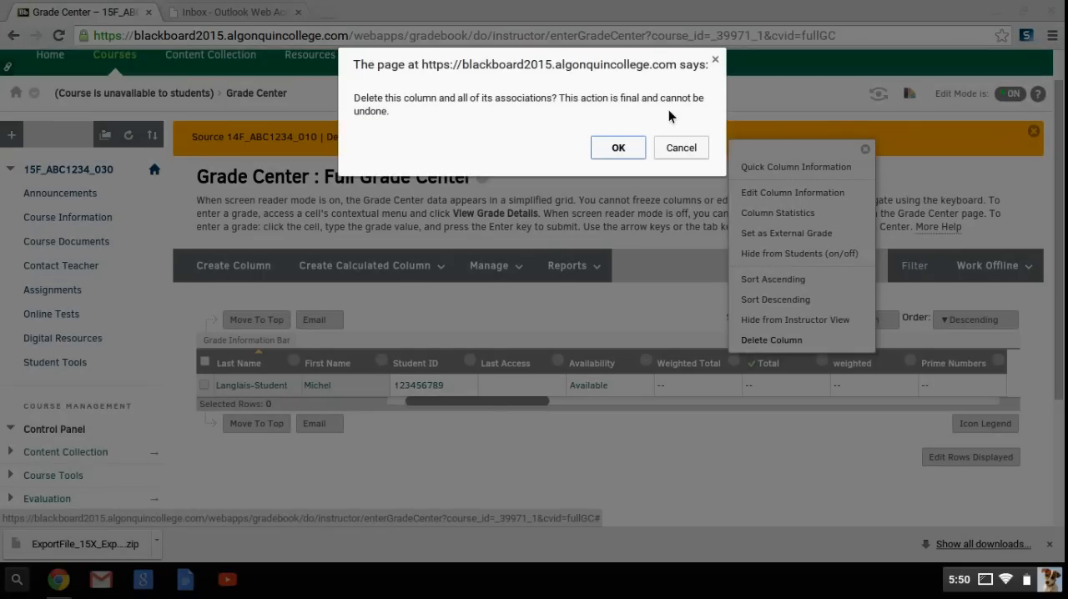
left_click(614, 146)
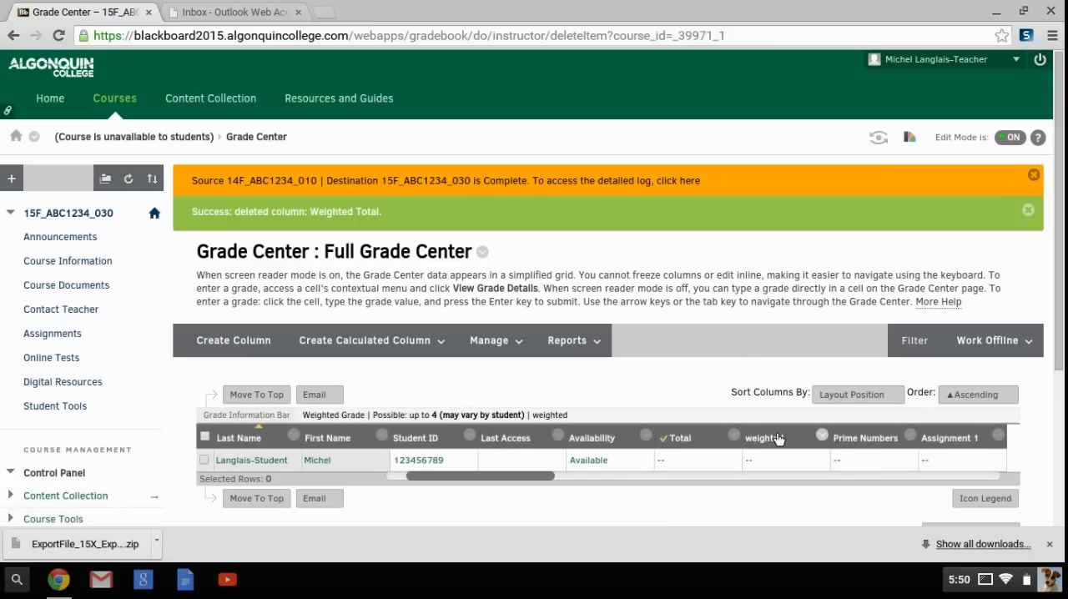
left_click(821, 435)
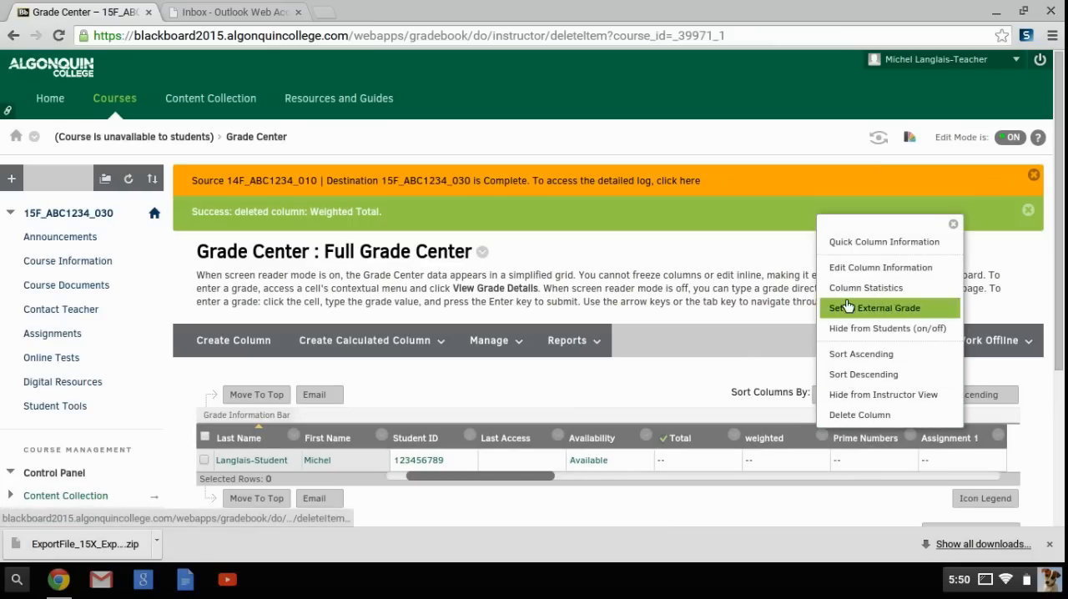
left_click(873, 267)
scroll(874, 275, "down", 3)
scroll(874, 275, "down", 4)
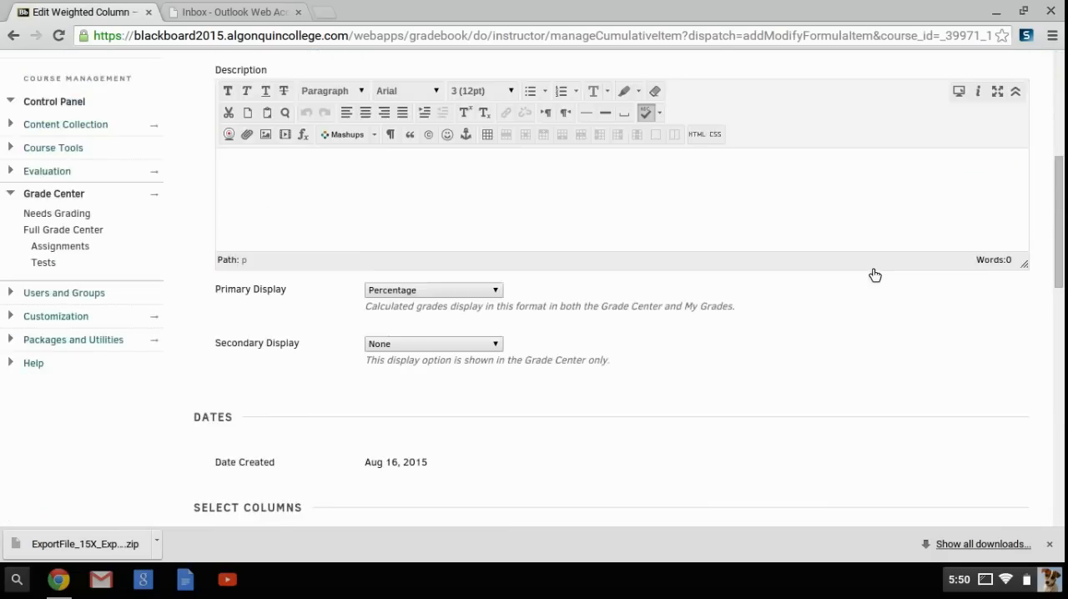
scroll(874, 275, "down", 4)
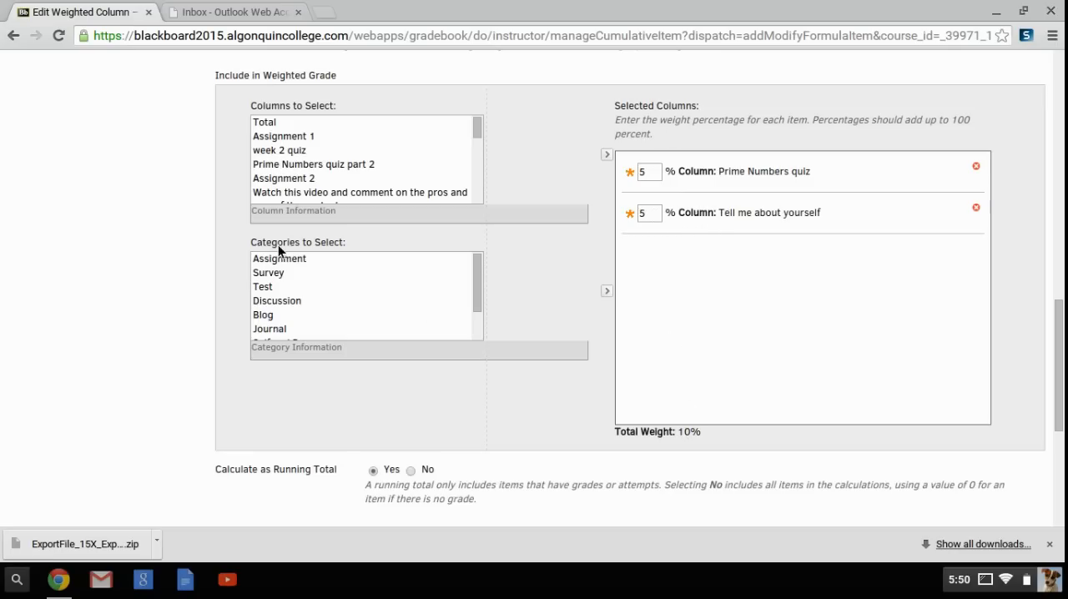
left_click(269, 138)
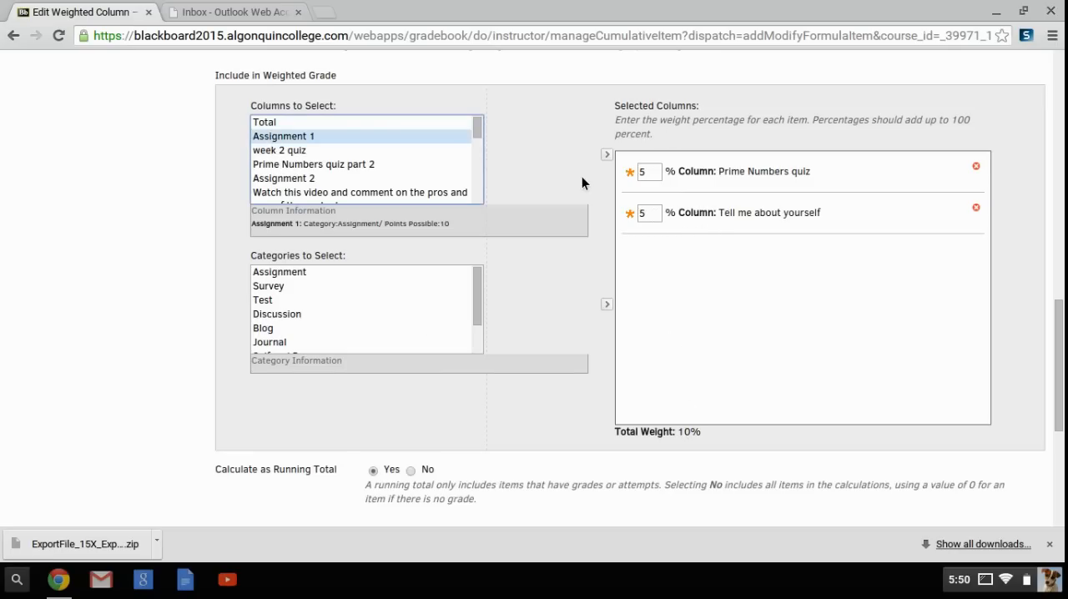
left_click(606, 155)
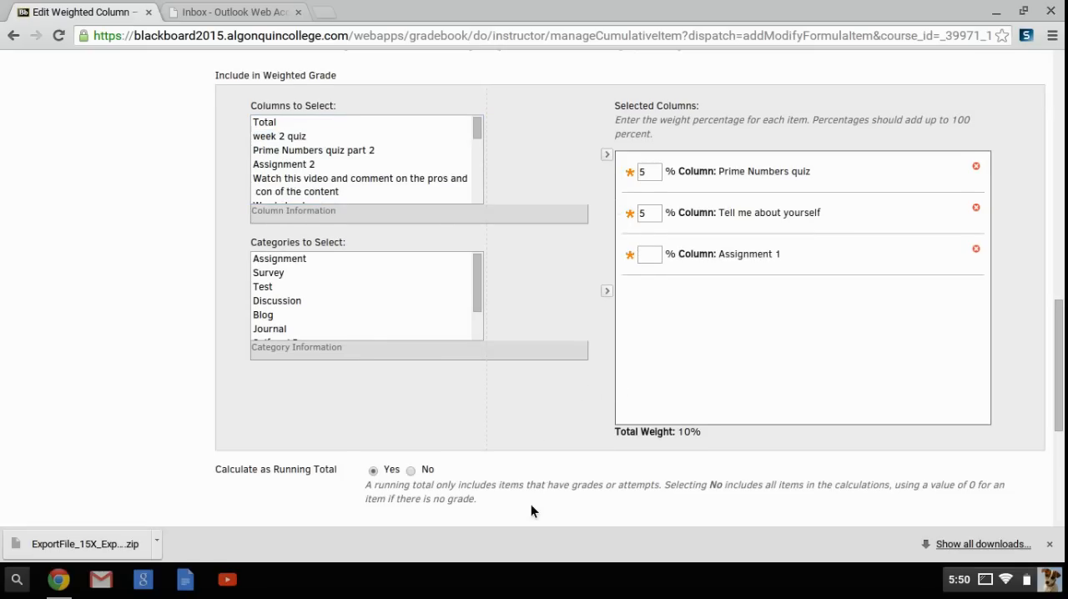
scroll(530, 510, "down", 1)
scroll(518, 505, "up", 2)
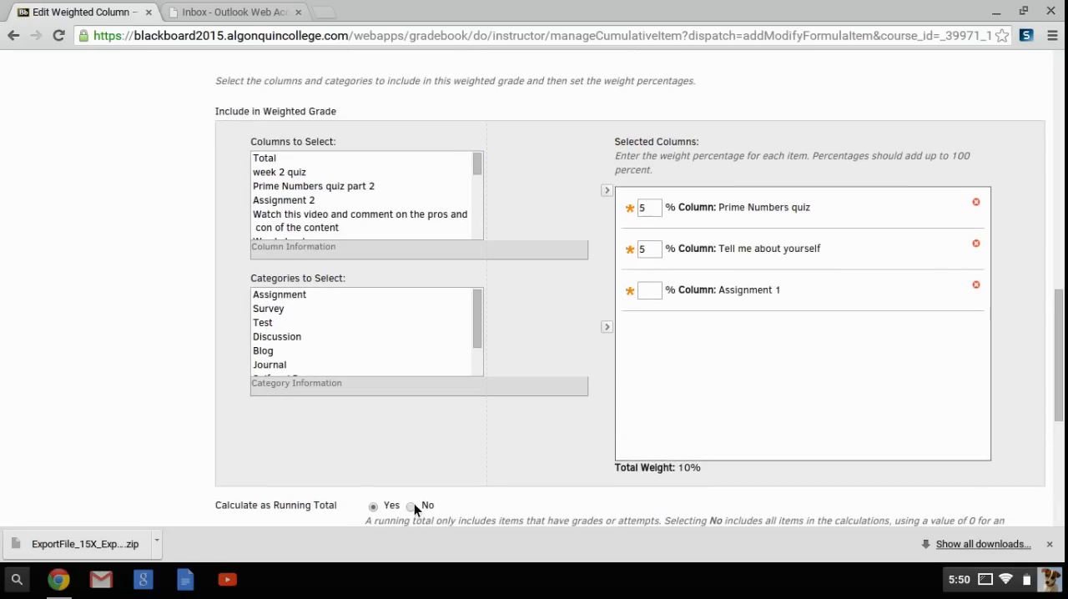
scroll(564, 451, "down", 4)
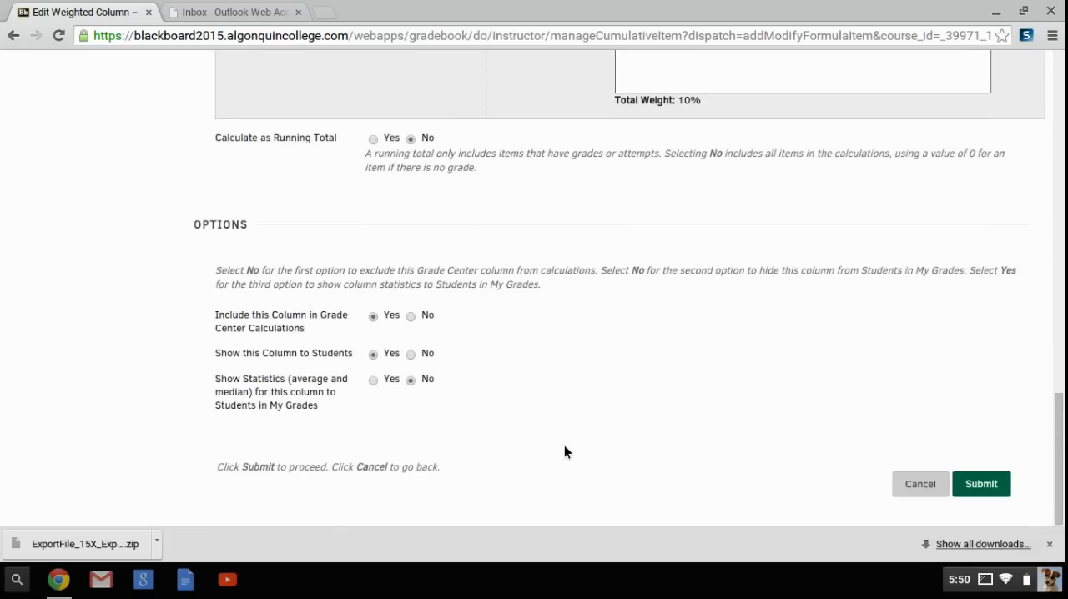
left_click(911, 479)
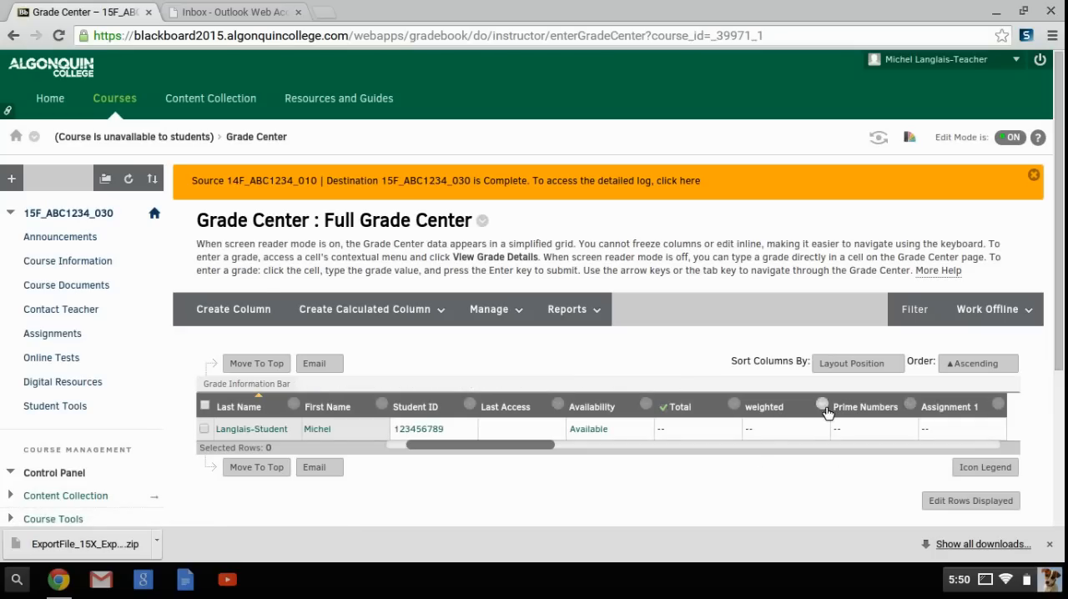
- Set the weighted column as the external grade and delete the Total column
left_click(823, 408)
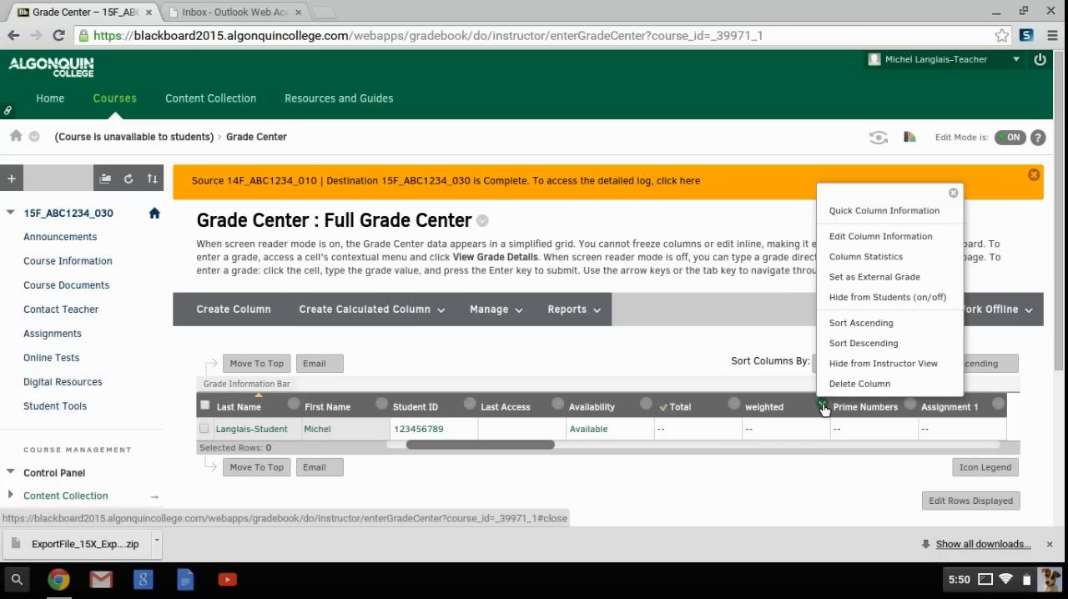
left_click(859, 281)
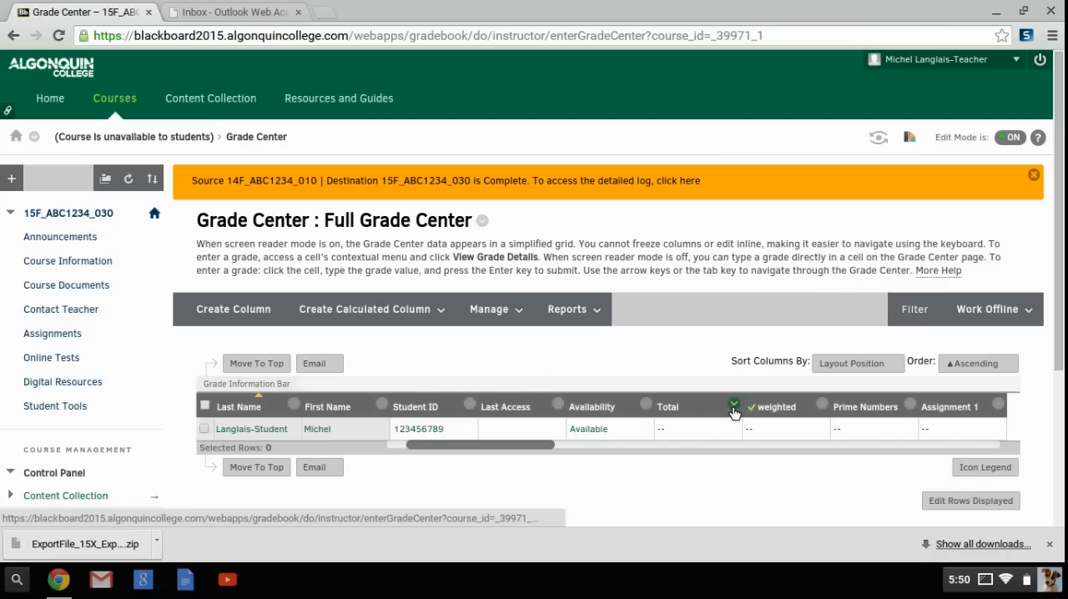
left_click(734, 406)
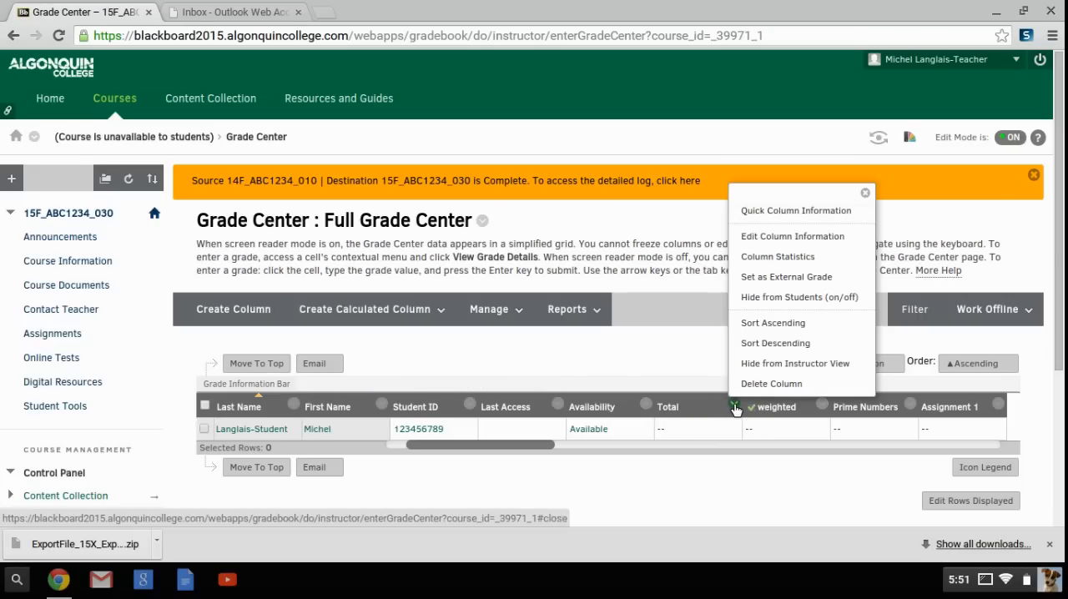
left_click(756, 387)
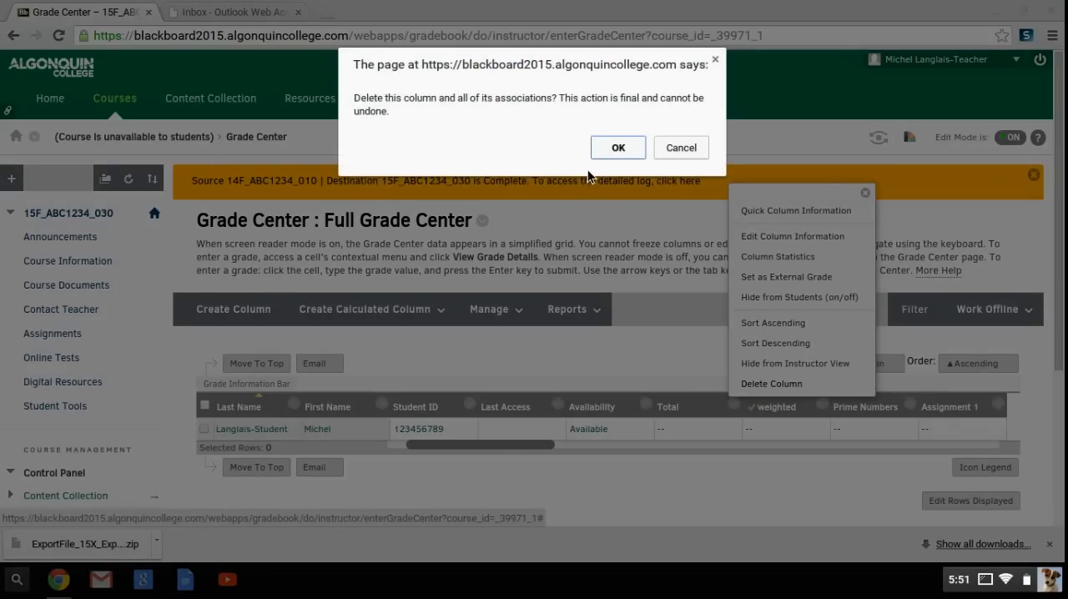
left_click(617, 147)
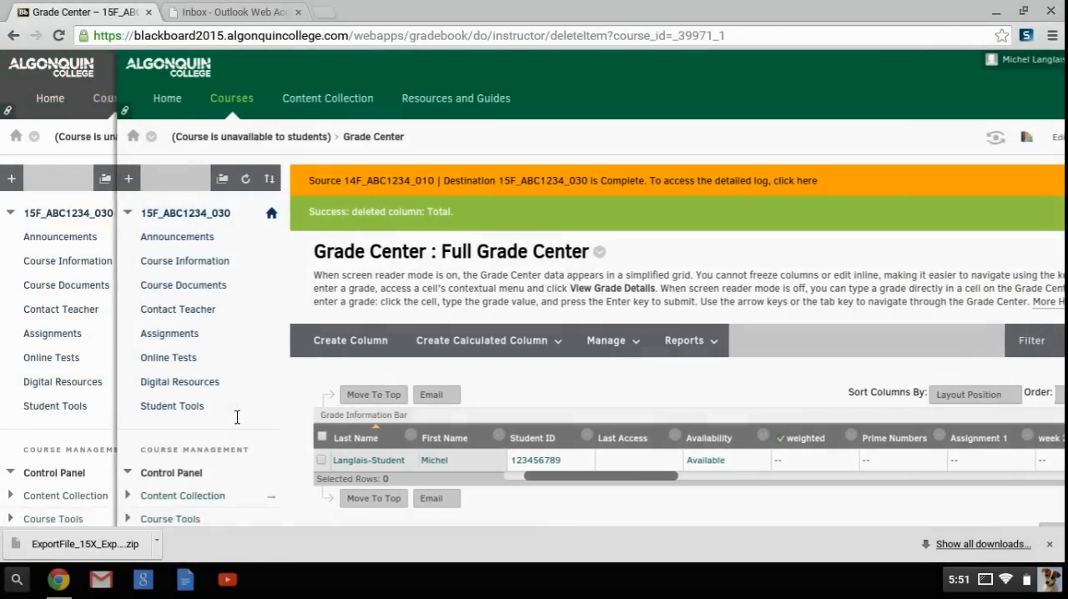
- Open the Date Management tool of course 15F_ABC1234_030
scroll(41, 439, "down", 3)
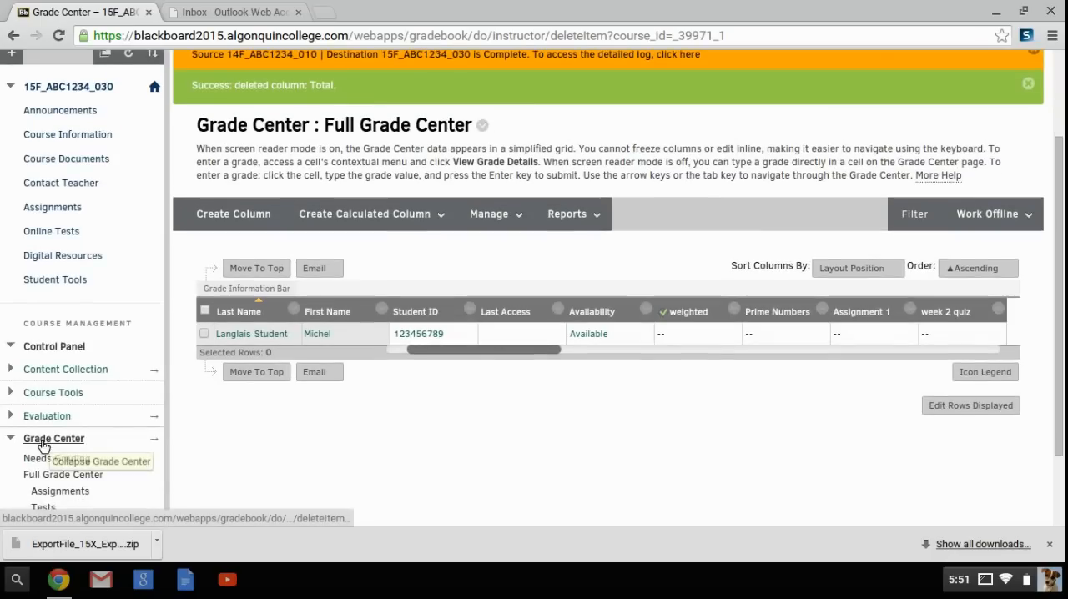
scroll(40, 439, "up", 2)
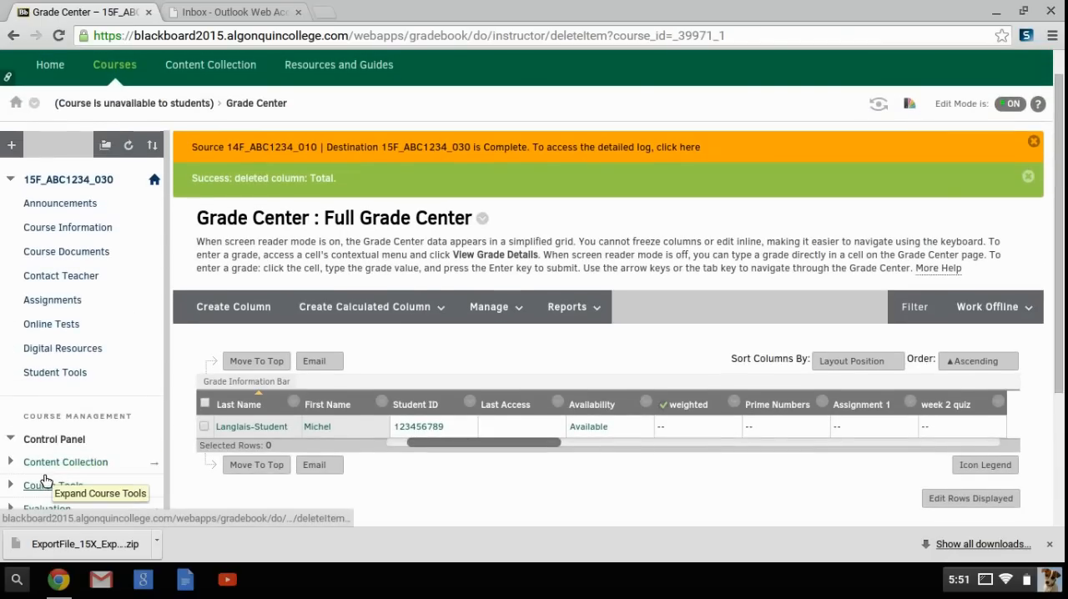
left_click(46, 486)
scroll(47, 488, "down", 3)
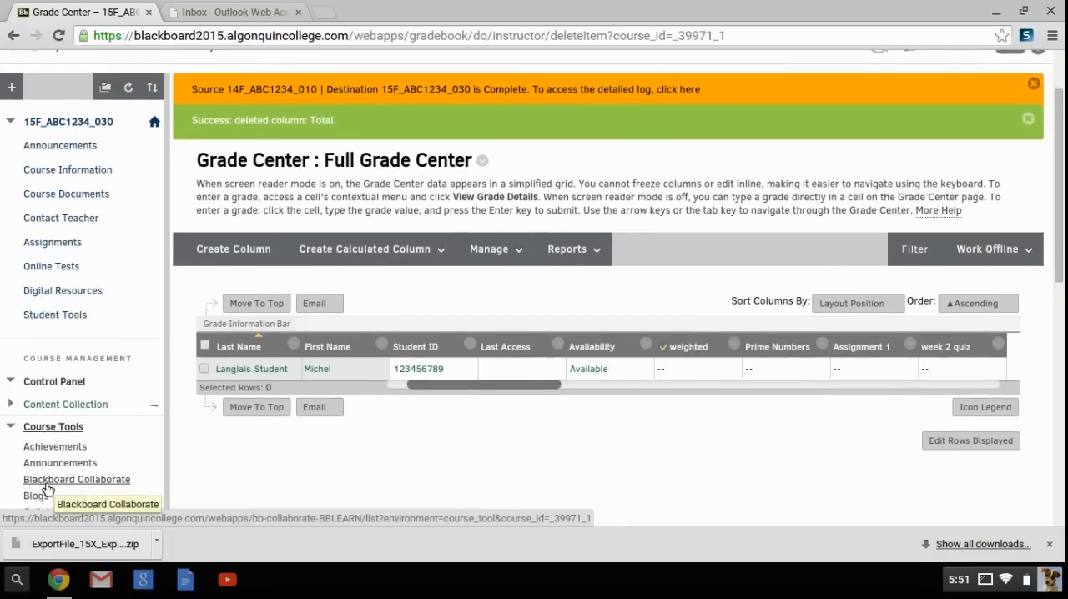
scroll(46, 487, "down", 3)
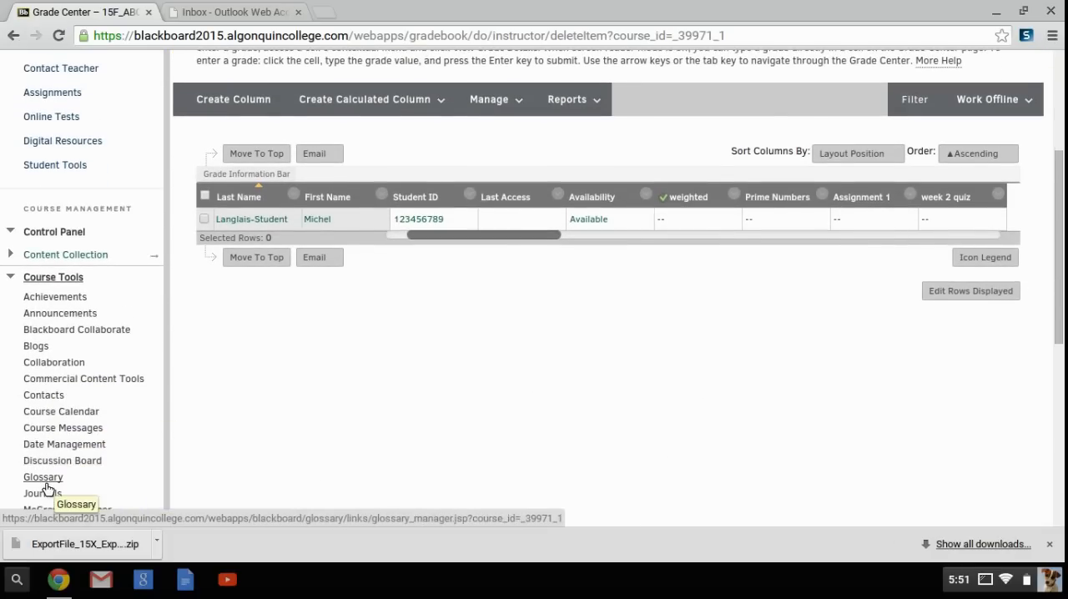
left_click(55, 450)
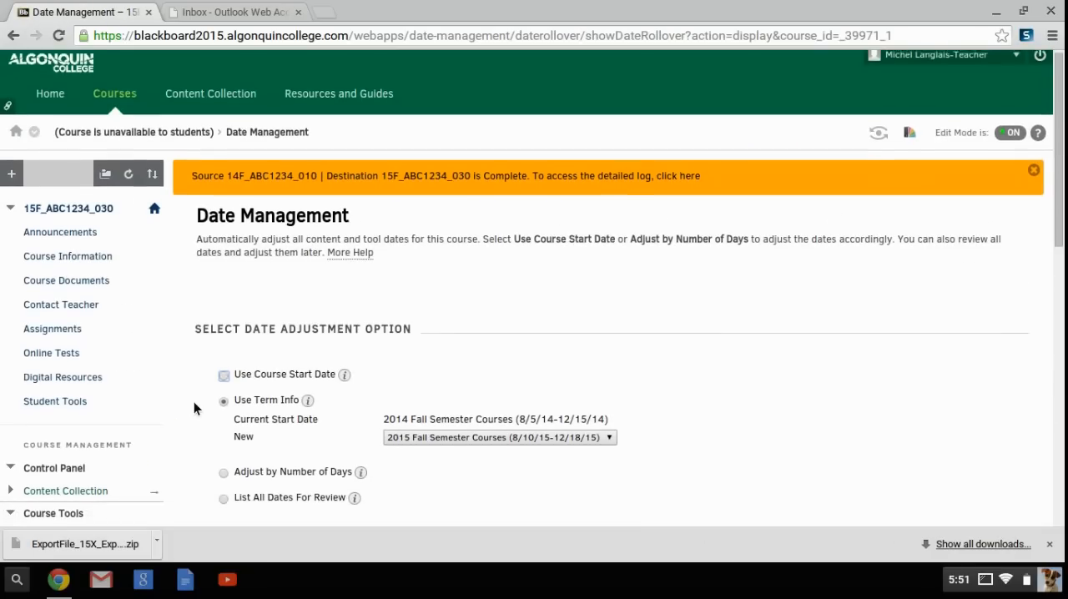
- Run Date Management with the List All Dates For Review option and continue to the Date Management Review page
scroll(193, 402, "down", 3)
left_click(226, 370)
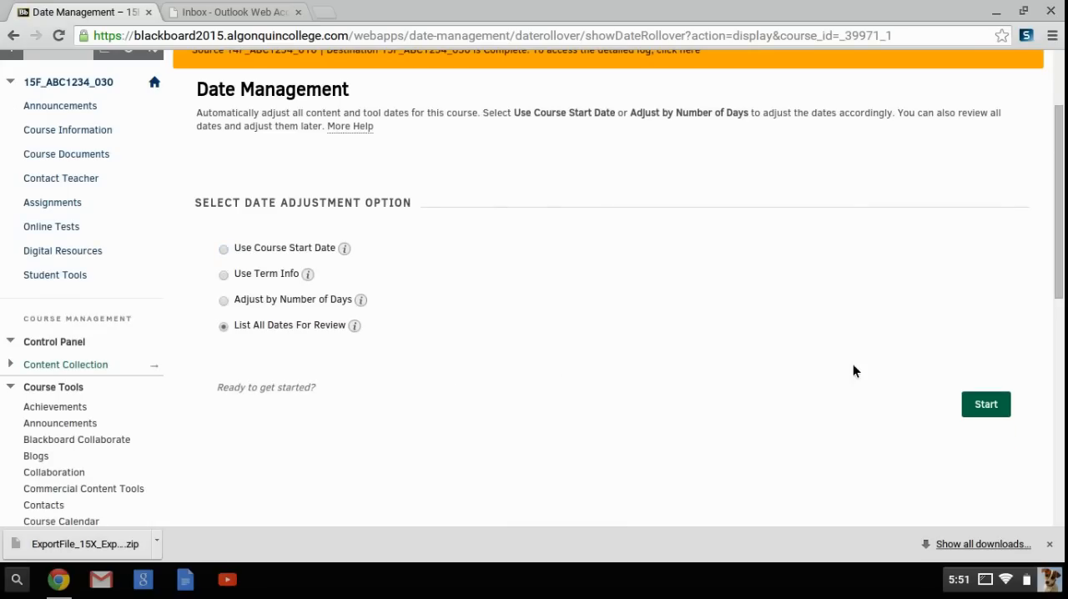
left_click(966, 407)
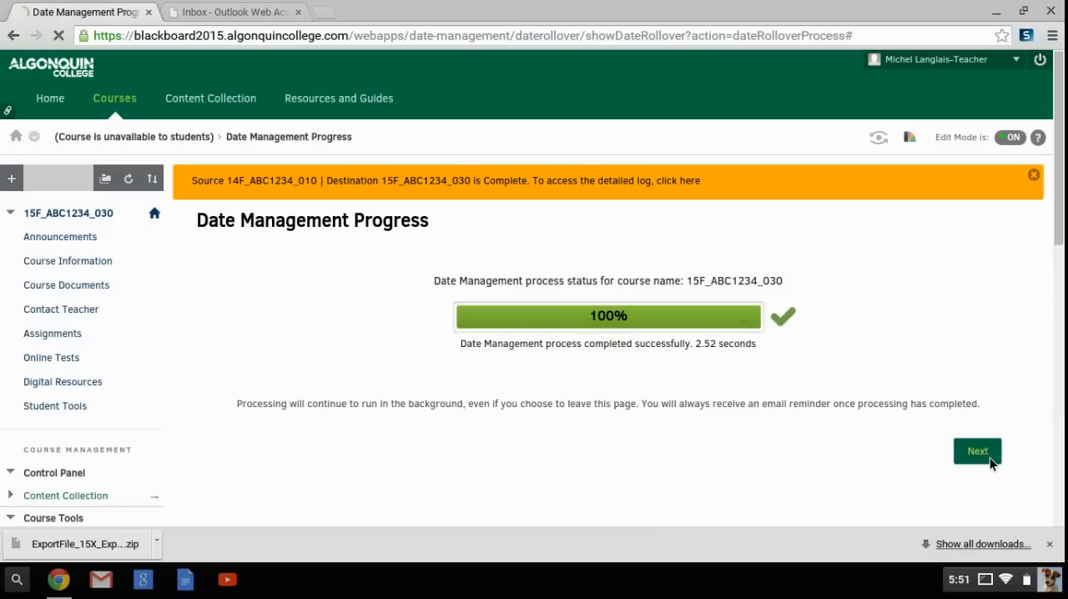
left_click(978, 451)
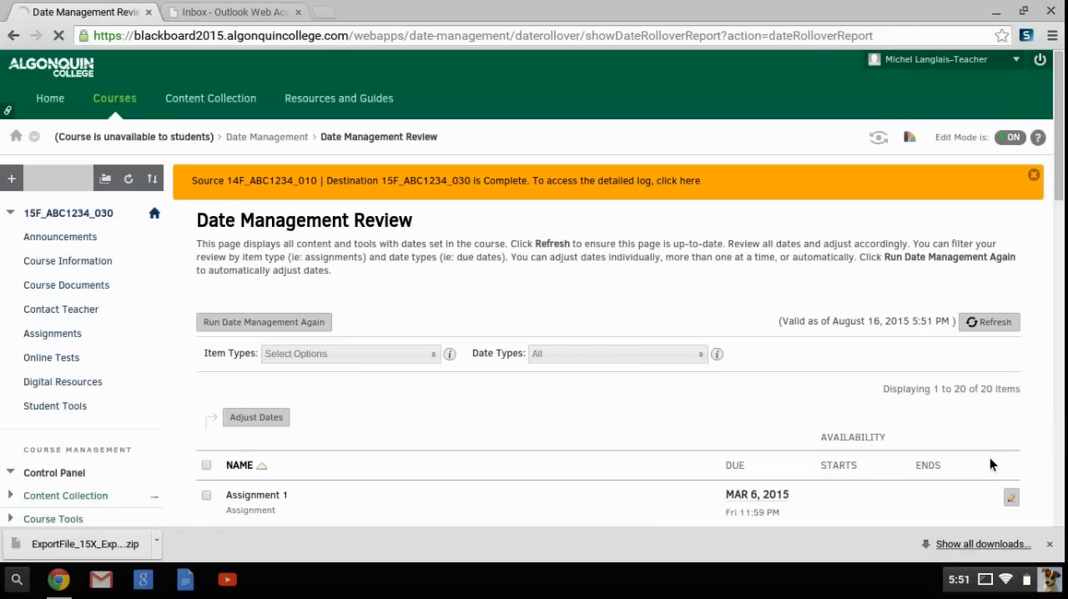
- Set Assignment 1's due date to 09/15/2015 11:59 PM in the date review list and save it
scroll(991, 463, "down", 5)
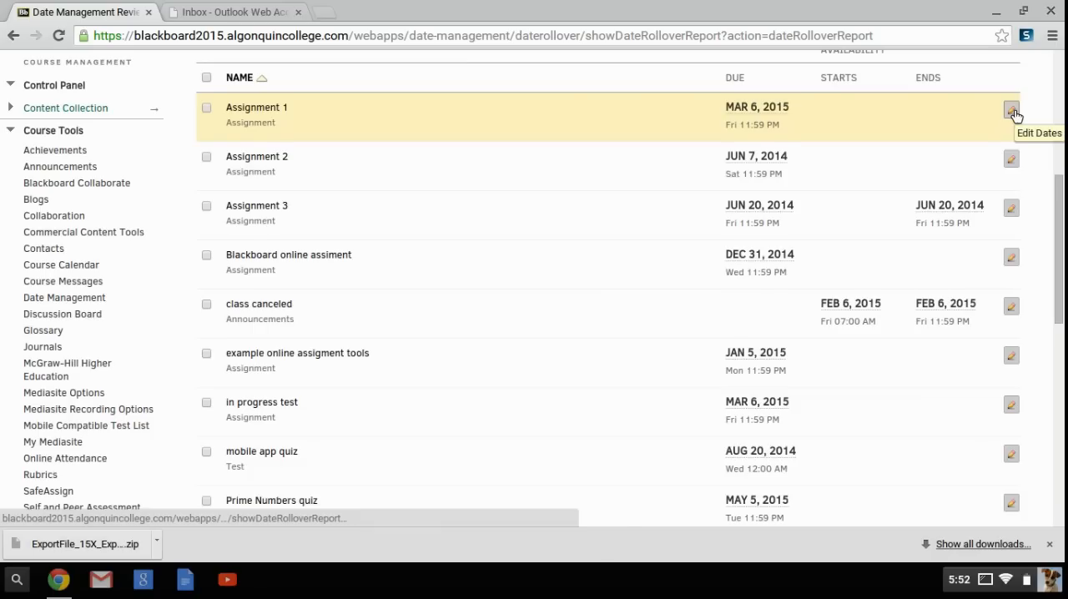
left_click(1011, 111)
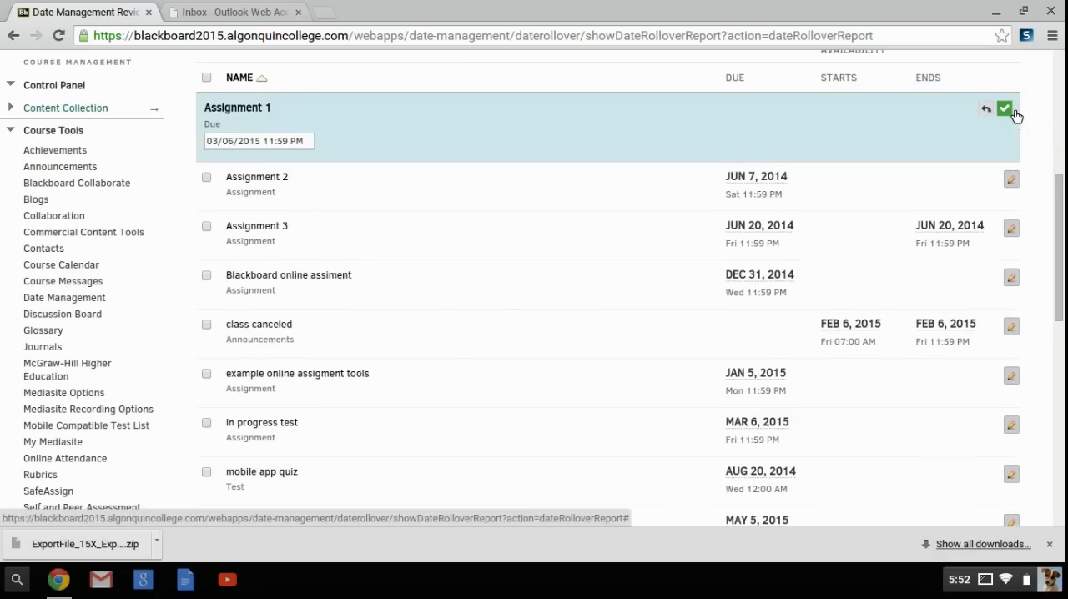
left_click(306, 142)
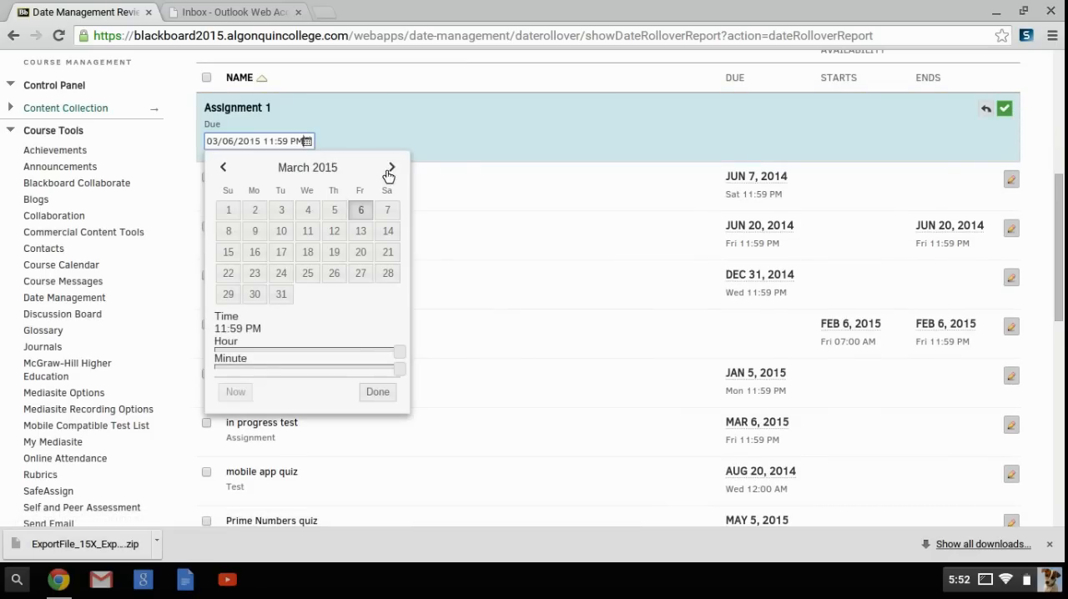
left_click(391, 169)
left_click(391, 168)
left_click(391, 168)
left_click(391, 168)
left_click(391, 168)
left_click(391, 168)
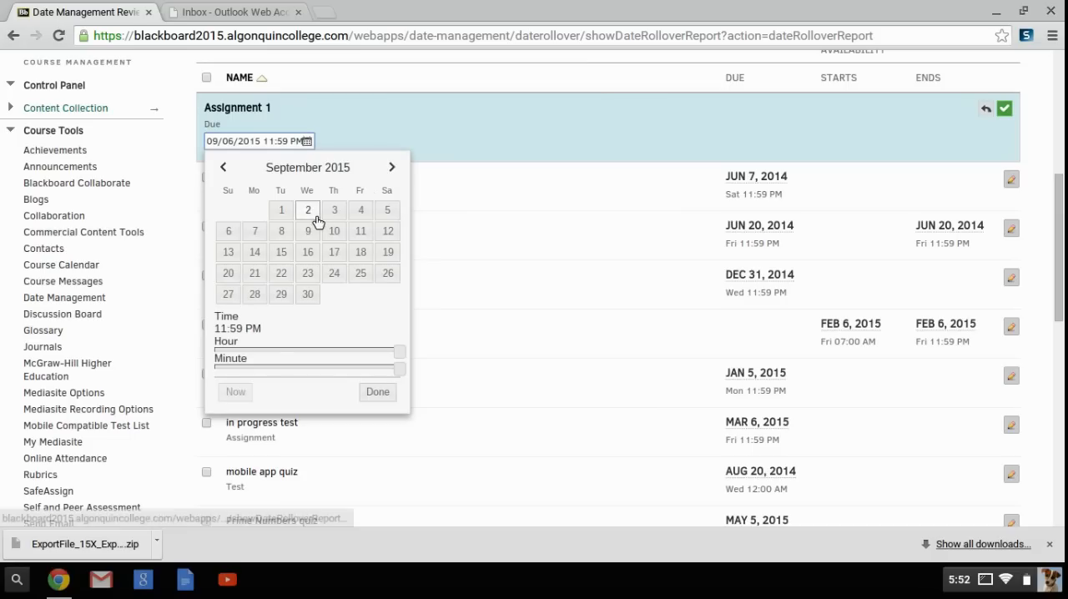
left_click(281, 255)
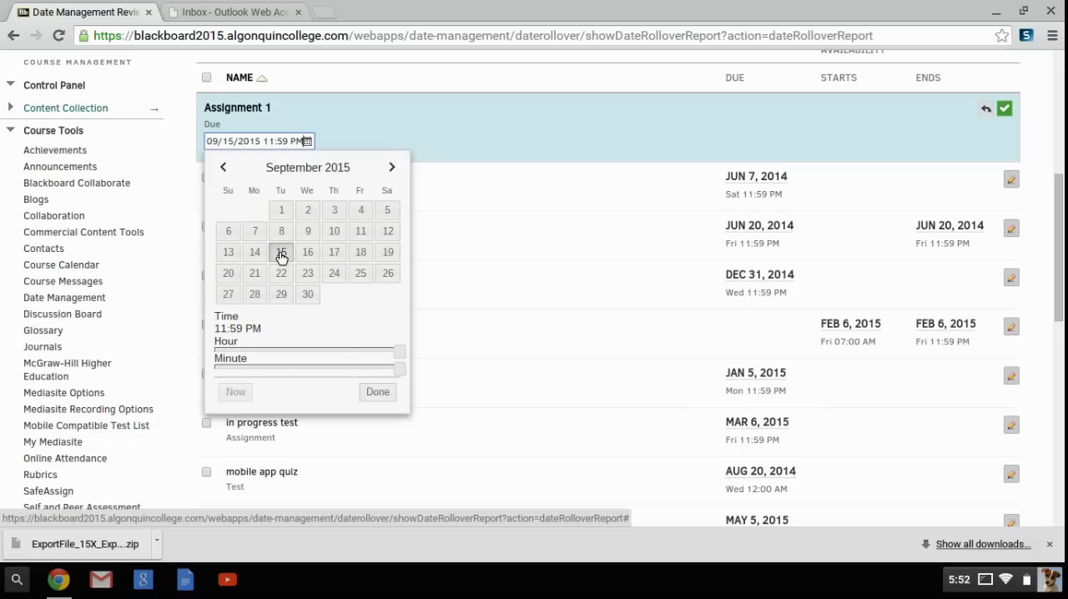
left_click(377, 392)
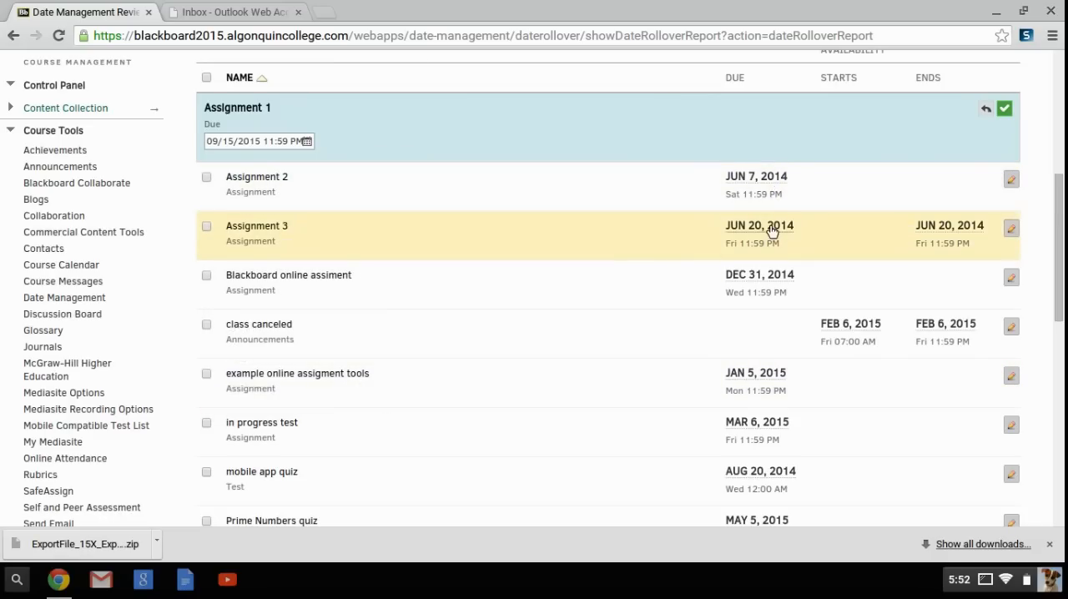
scroll(340, 205, "down", 1)
scroll(340, 204, "up", 1)
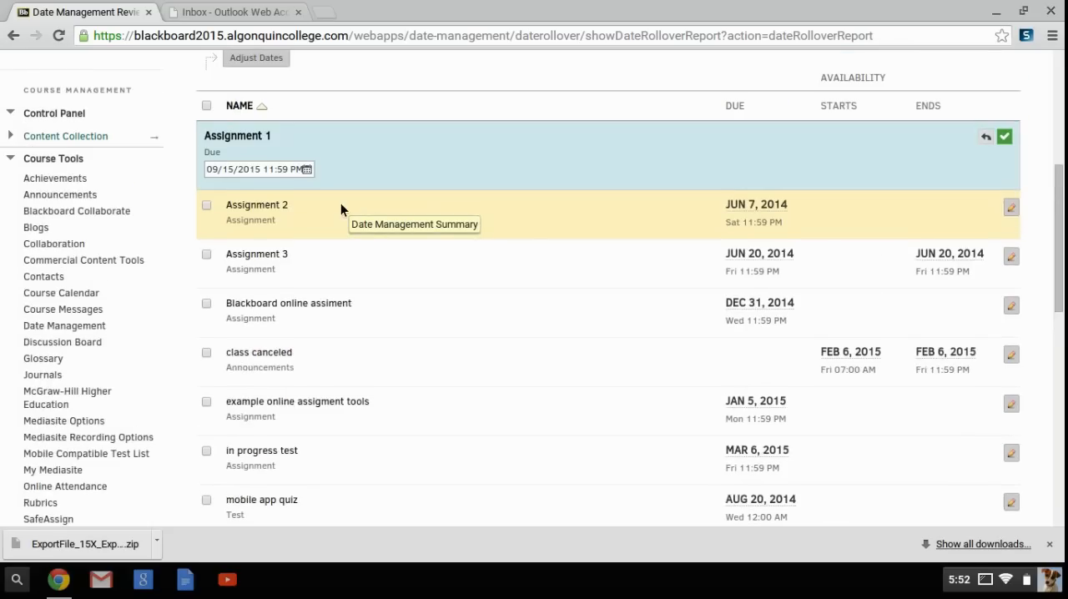
left_click(1004, 139)
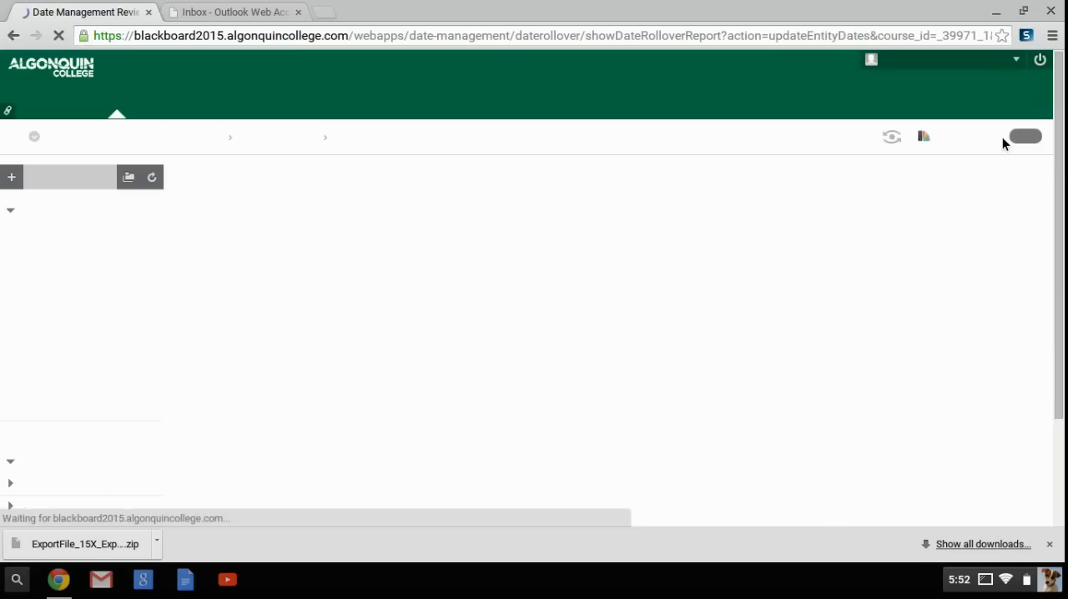
- Review the item dates through to the end of the Date Management Review list and show all items
scroll(1003, 139, "down", 2)
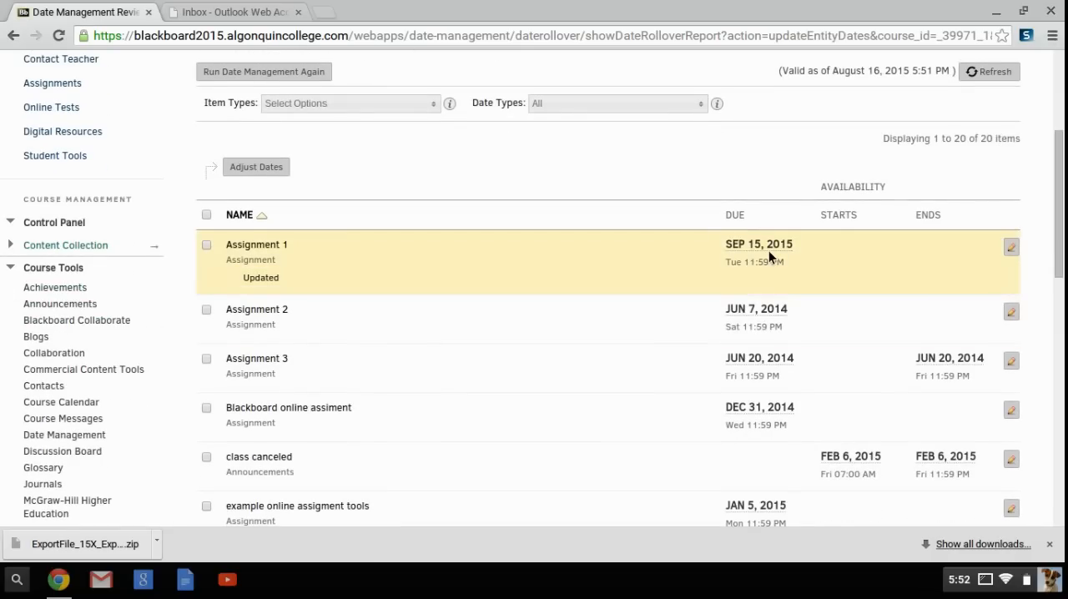
scroll(769, 250, "down", 3)
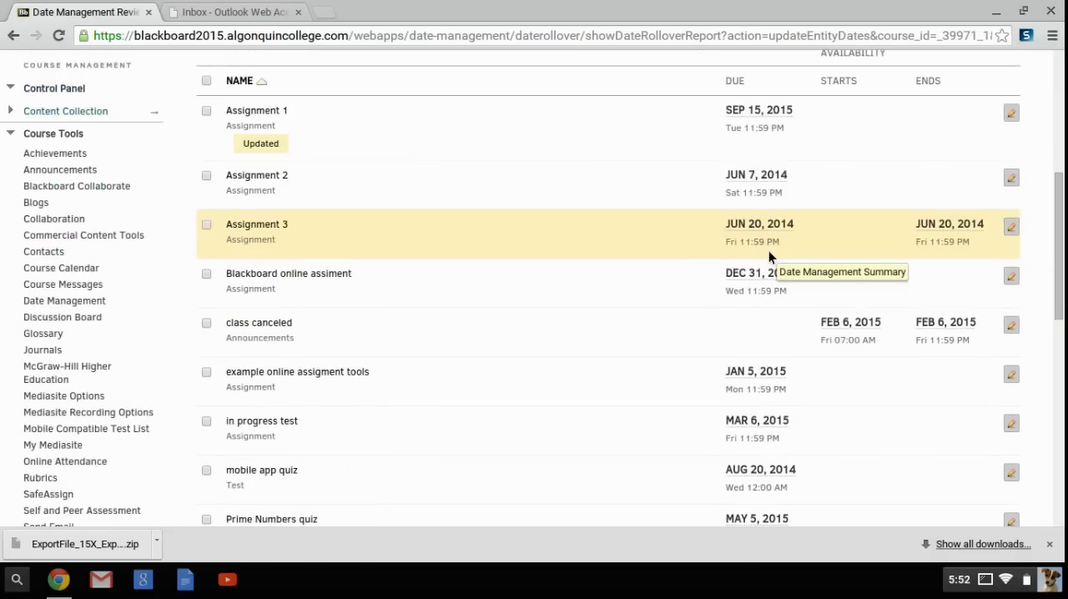
scroll(768, 250, "down", 15)
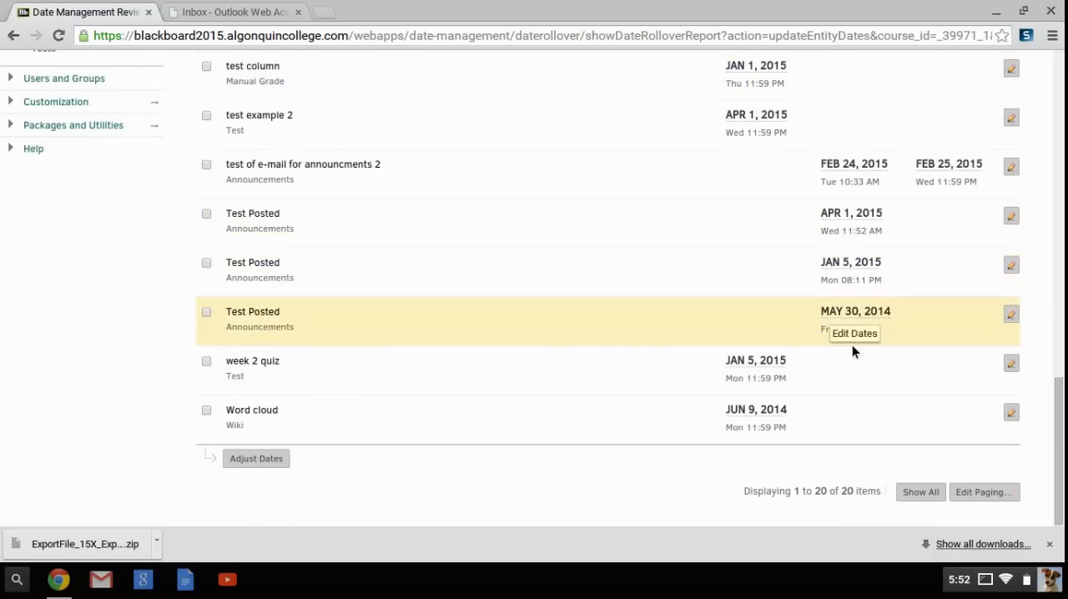
left_click(913, 492)
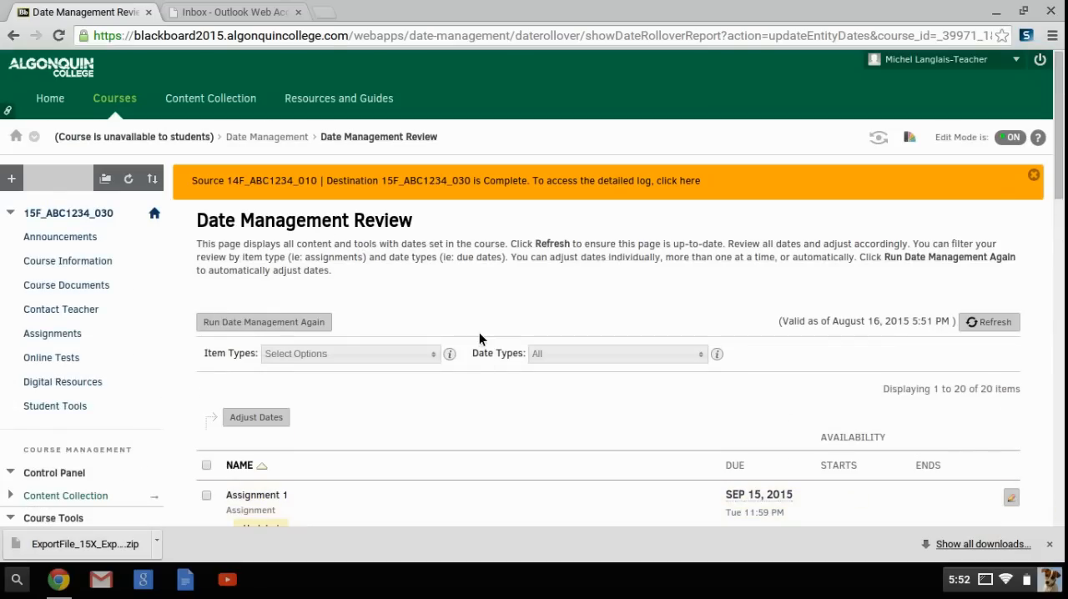
- Switch to the Outlook Web Access inbox, check for new messages, and read the newest Course Copy completion e-mail before returning to the inbox
left_click(263, 14)
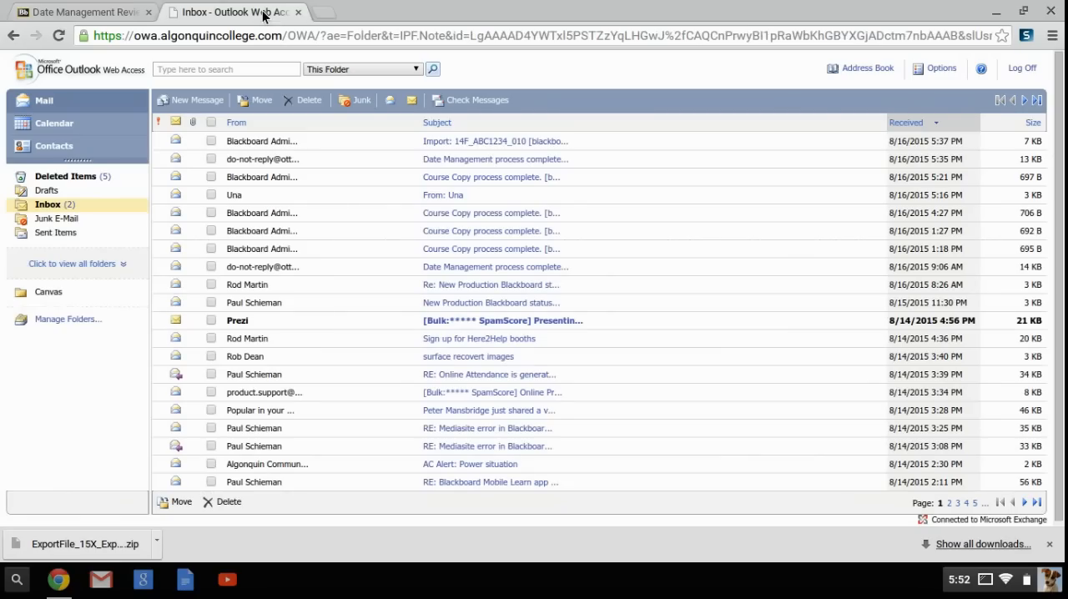
left_click(492, 102)
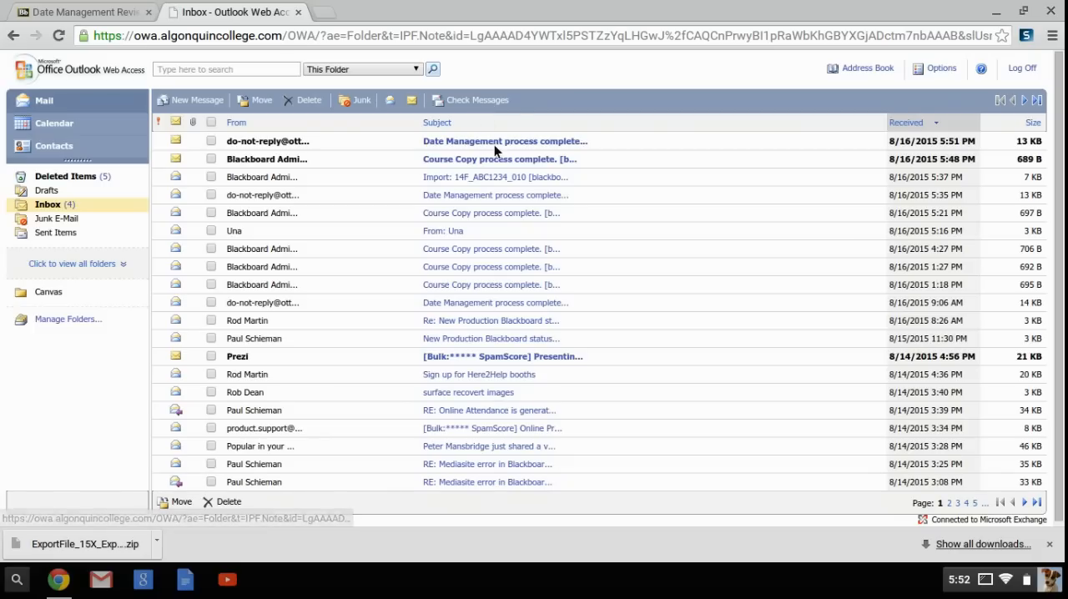
left_click(513, 160)
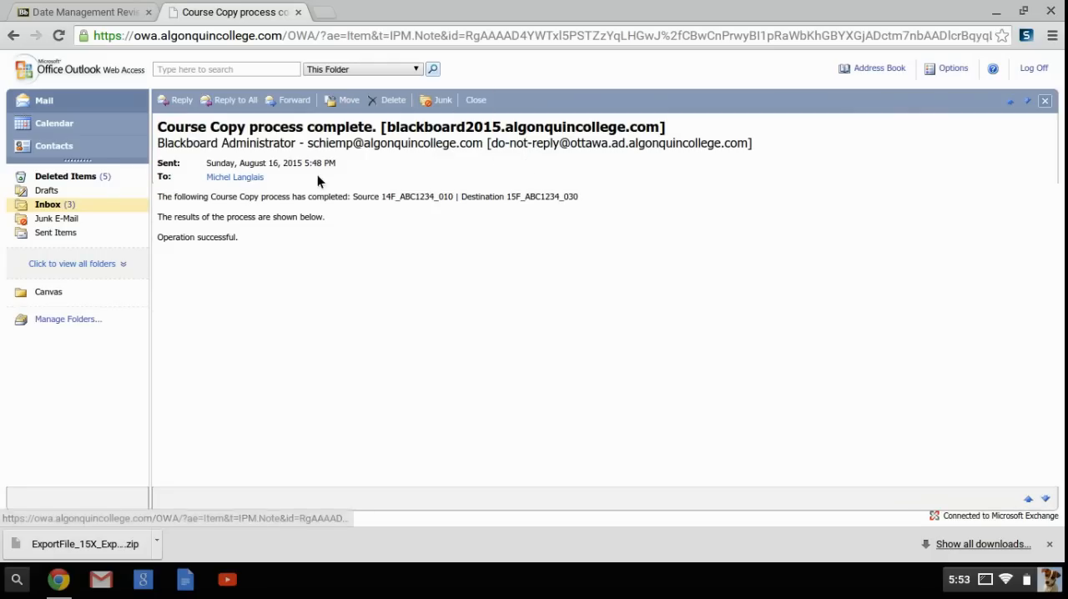
left_click(65, 207)
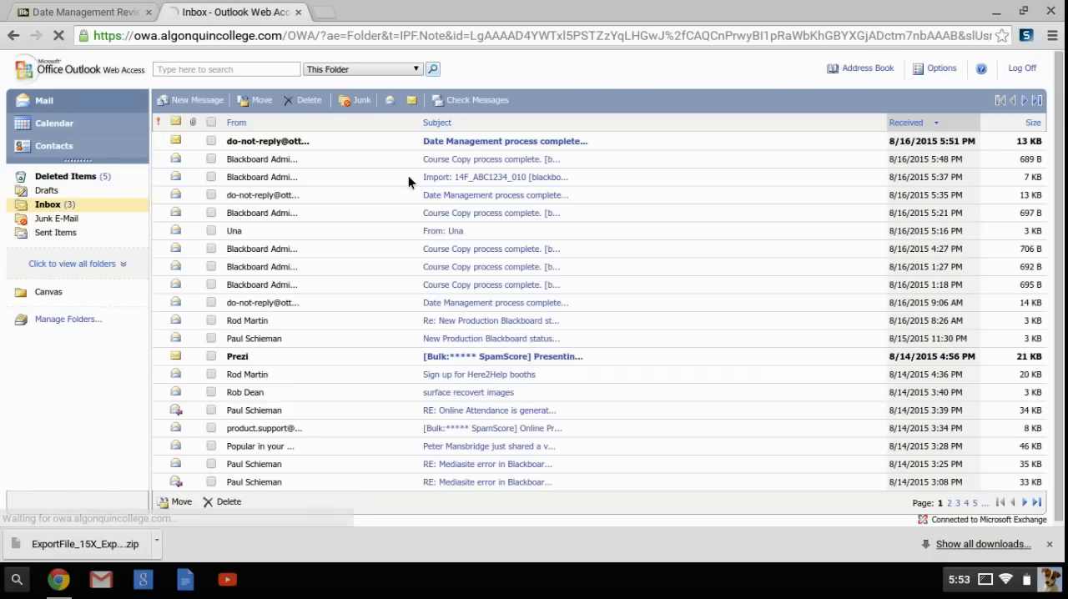
- Read the Date Management completion e-mail for 15F_ABC1234_030 through its whole date summary table, then return to the inbox
left_click(495, 142)
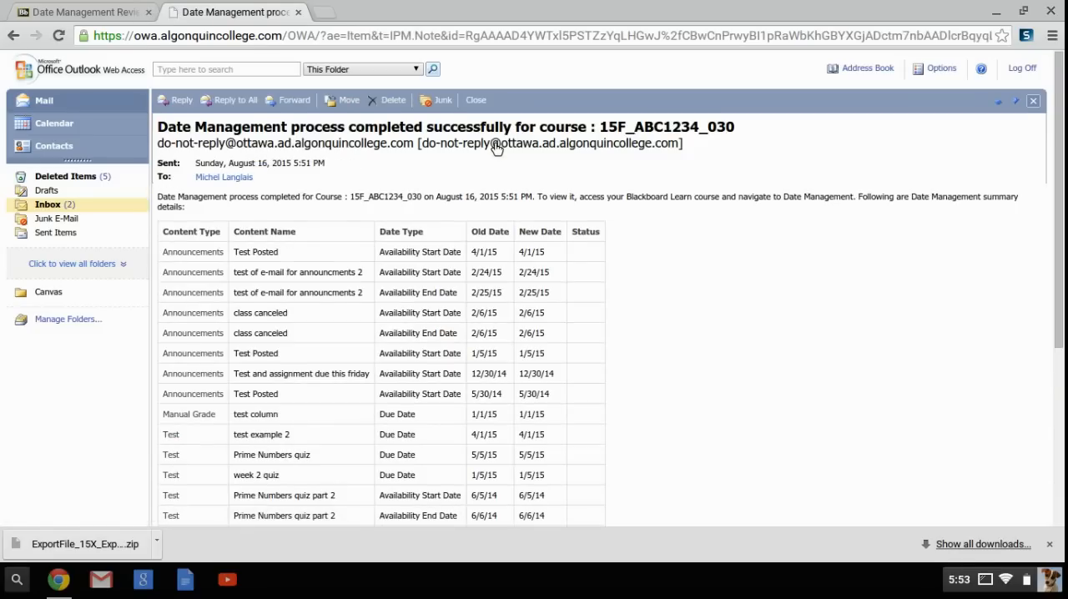
scroll(494, 146, "down", 3)
scroll(494, 146, "down", 4)
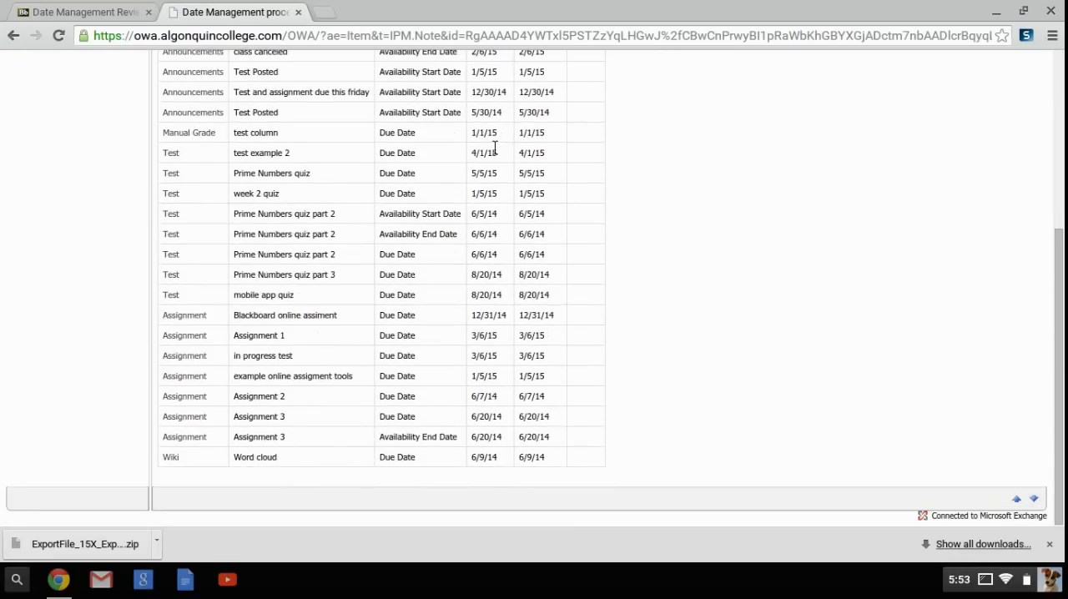
scroll(494, 149, "up", 6)
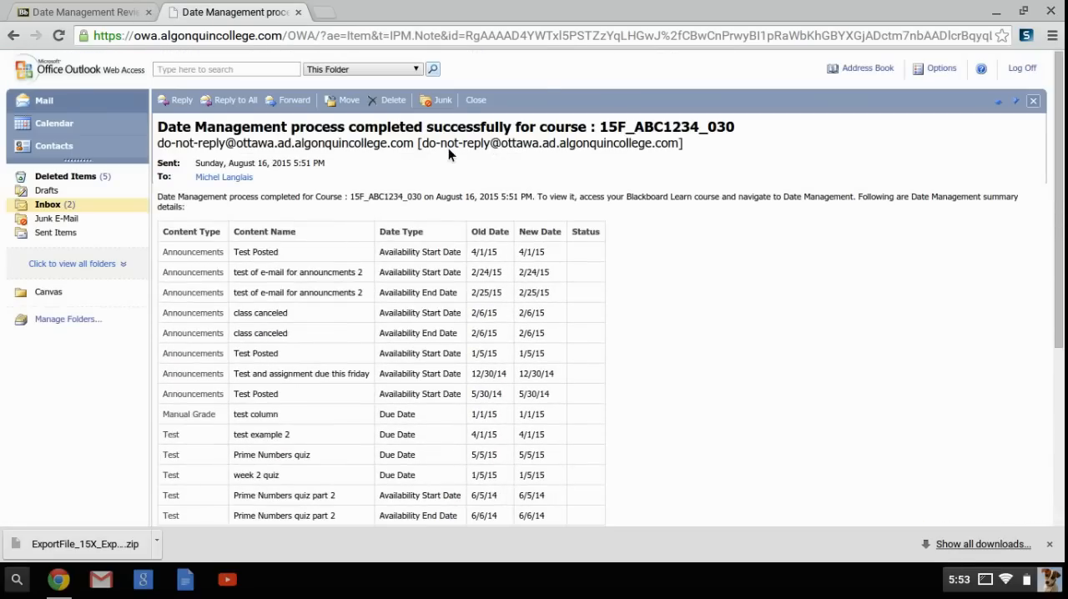
left_click(43, 209)
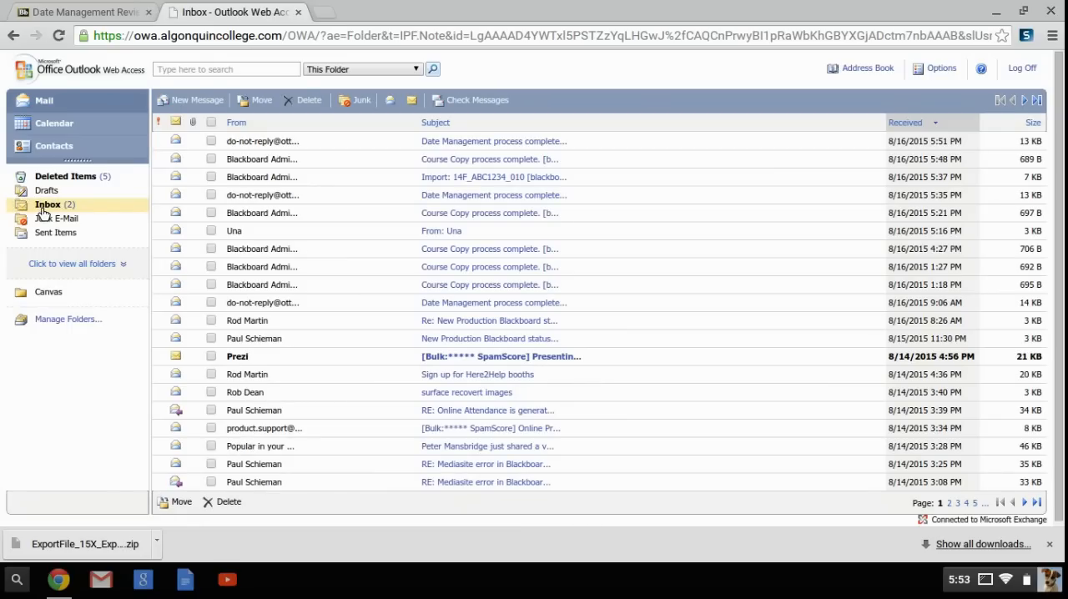